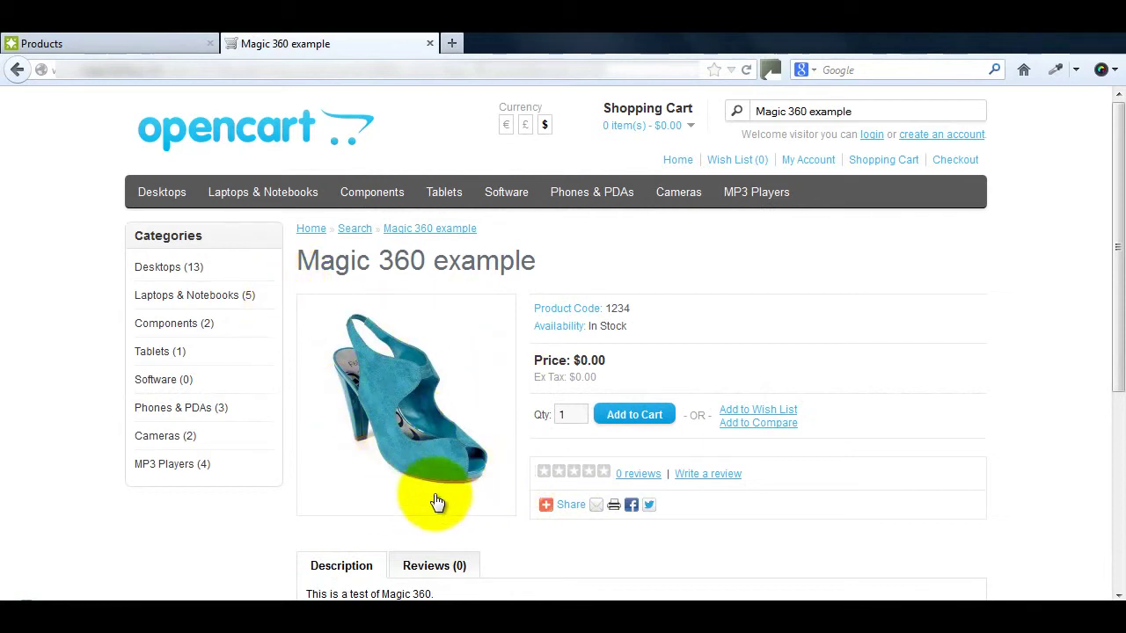
Try the Magic 360 shoe demo: enlarge, spin, zoom and view it full screen
{"action": "left_click", "coordinate": [428, 437]}
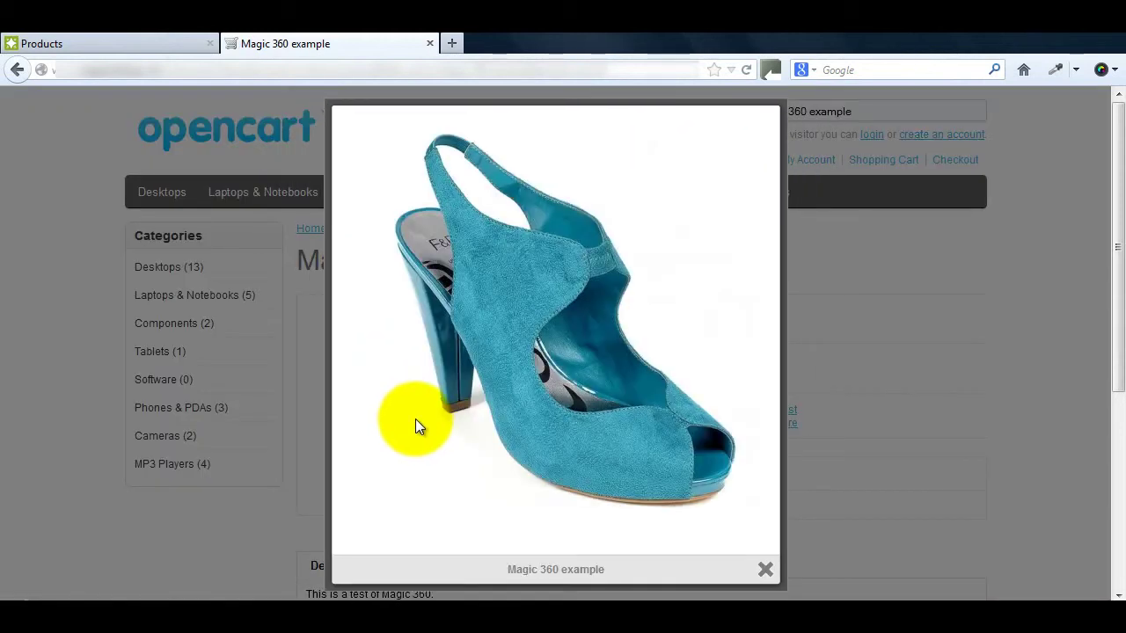
{"action": "left_click", "coordinate": [765, 571]}
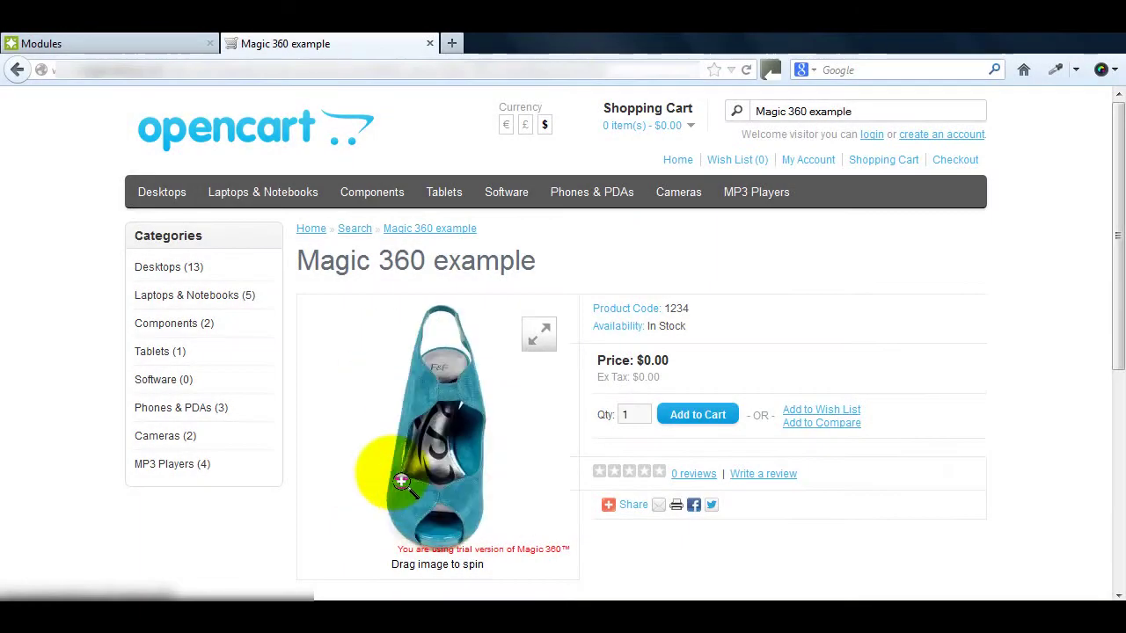
{"action": "left_click_drag", "start_coordinate": [377, 466], "coordinate": [449, 488]}
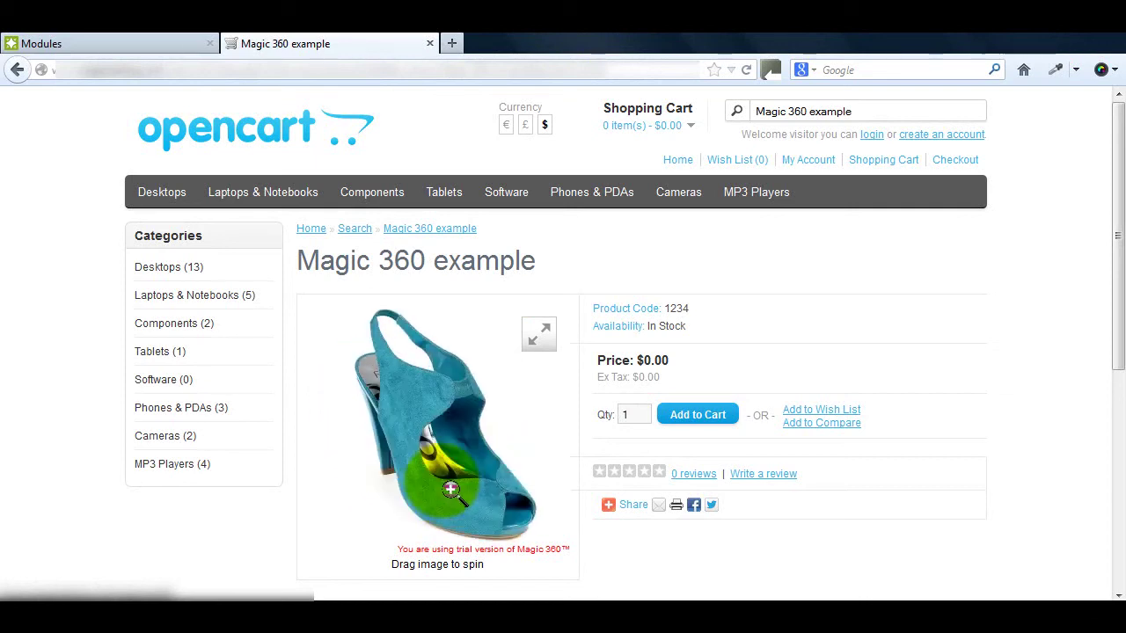
{"action": "left_click_drag", "start_coordinate": [454, 432], "coordinate": [495, 447]}
{"action": "left_click", "coordinate": [531, 343]}
{"action": "left_click", "coordinate": [516, 162]}
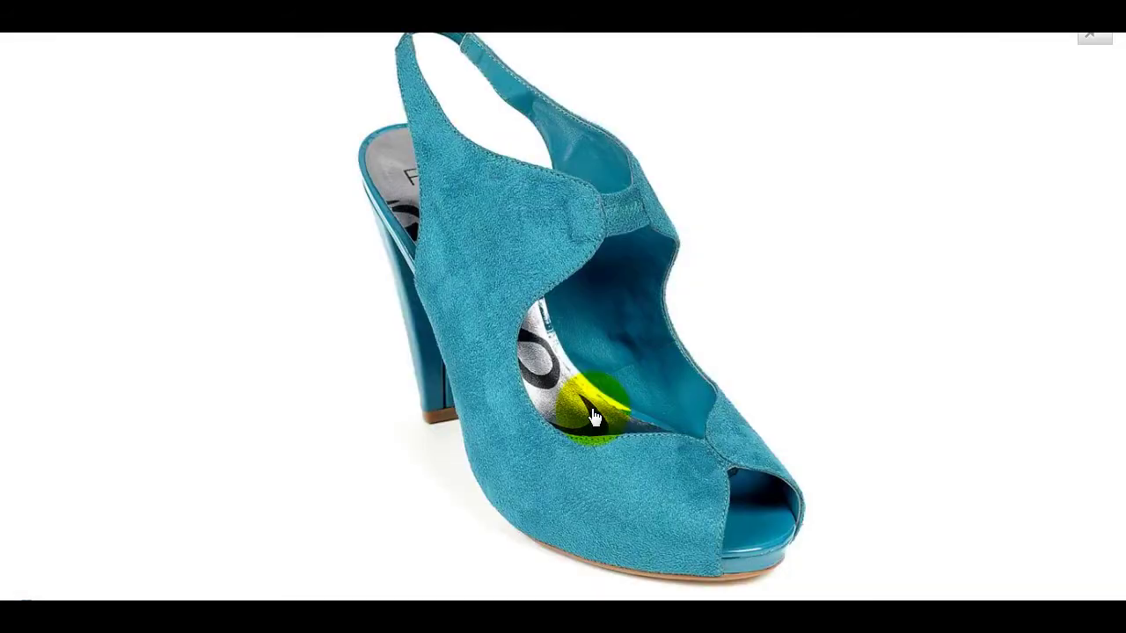
{"action": "mouse_move", "coordinate": [728, 476]}
{"action": "left_mouse_down"}
{"action": "mouse_move", "coordinate": [619, 484]}
{"action": "mouse_move", "coordinate": [750, 475]}
{"action": "left_mouse_up"}
{"action": "left_click", "coordinate": [1093, 42]}
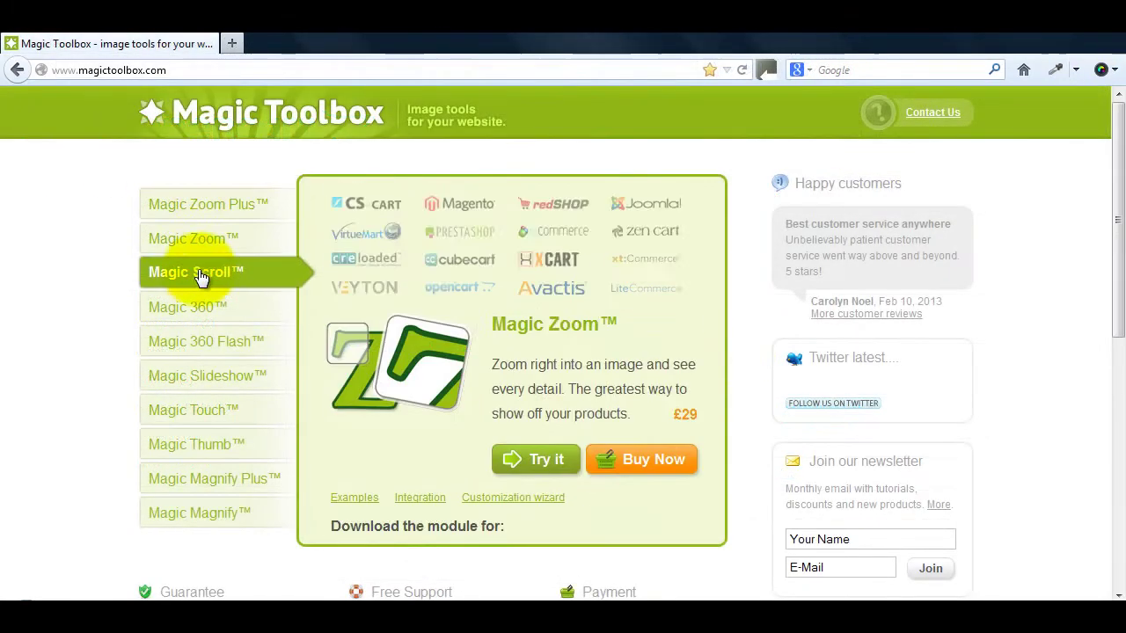
Download mod_opencart_magic360.zip from the Magic 360 for OpenCart page
{"action": "mouse_move", "coordinate": [200, 310]}
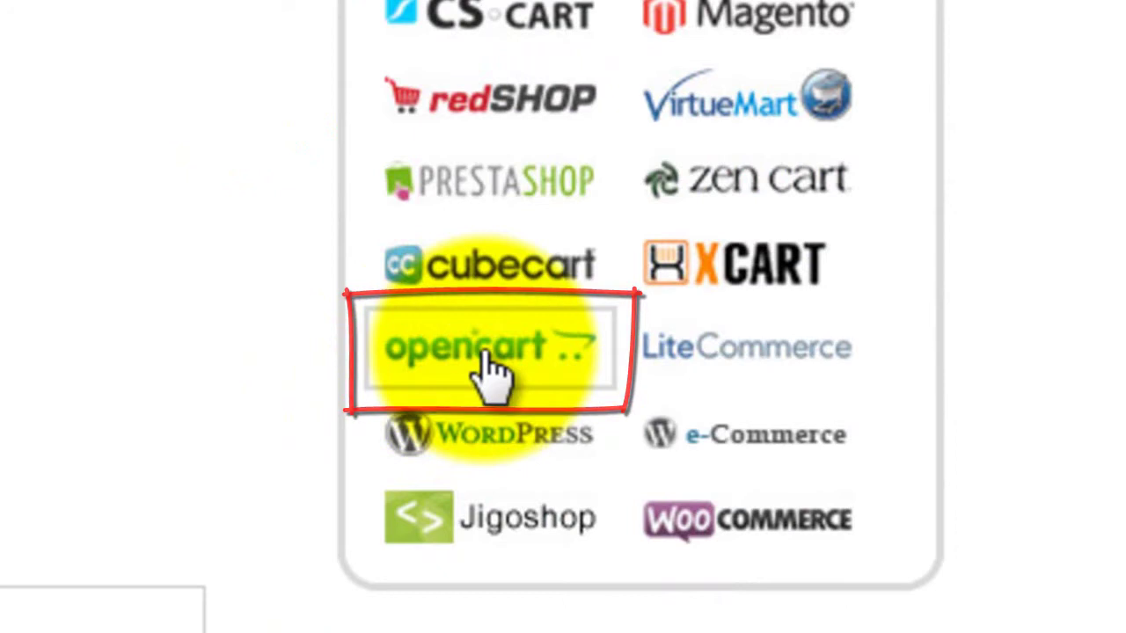
{"action": "left_click", "coordinate": [488, 370]}
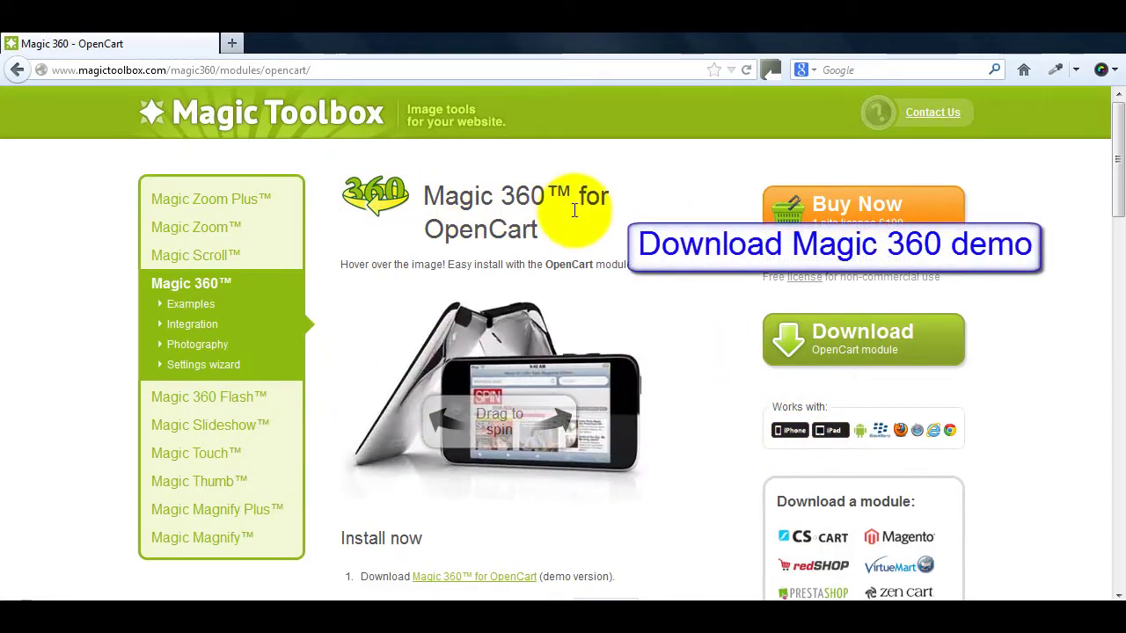
{"action": "left_click", "coordinate": [791, 350]}
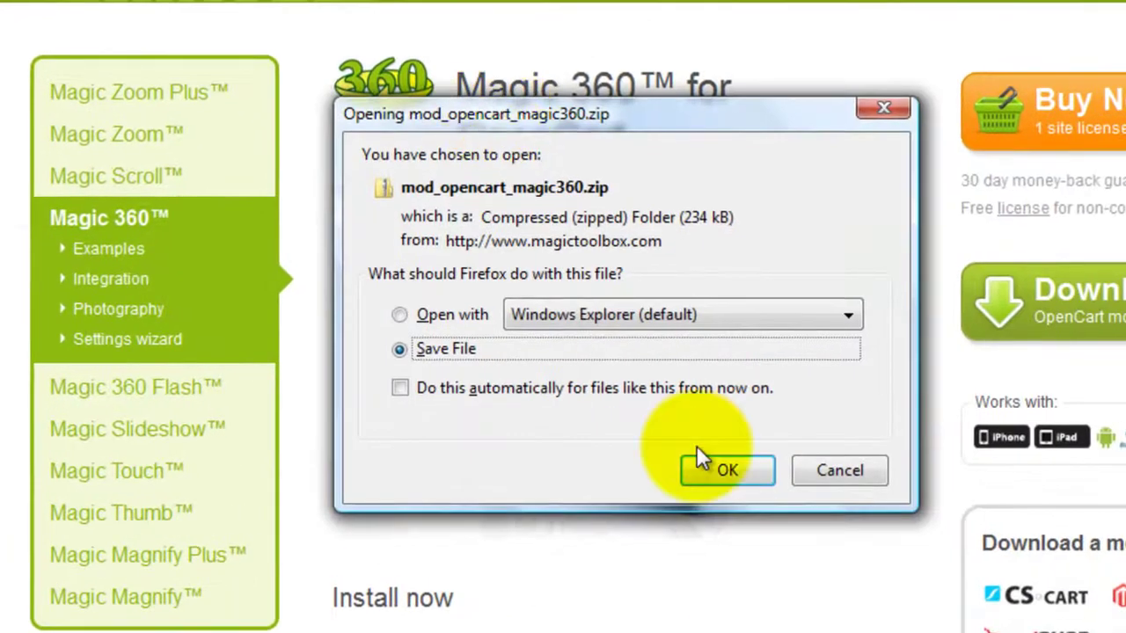
{"action": "left_click", "coordinate": [728, 470]}
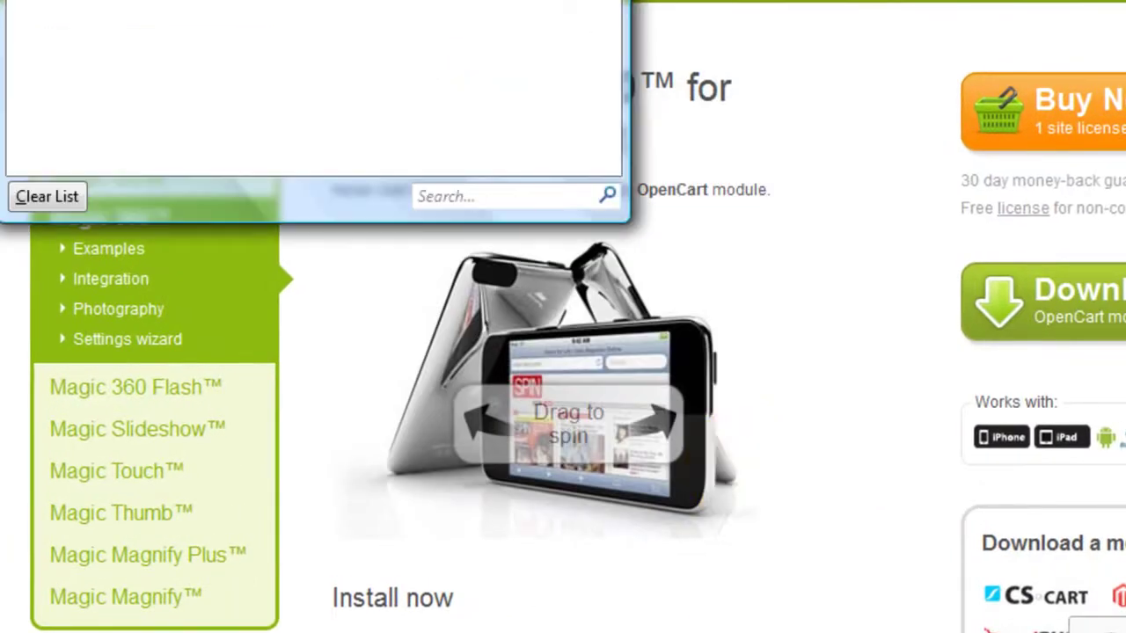
Extract mod_opencart_magic360.zip from its download folder into the suggested location
{"action": "right_click", "coordinate": [700, 203]}
{"action": "left_click", "coordinate": [788, 249]}
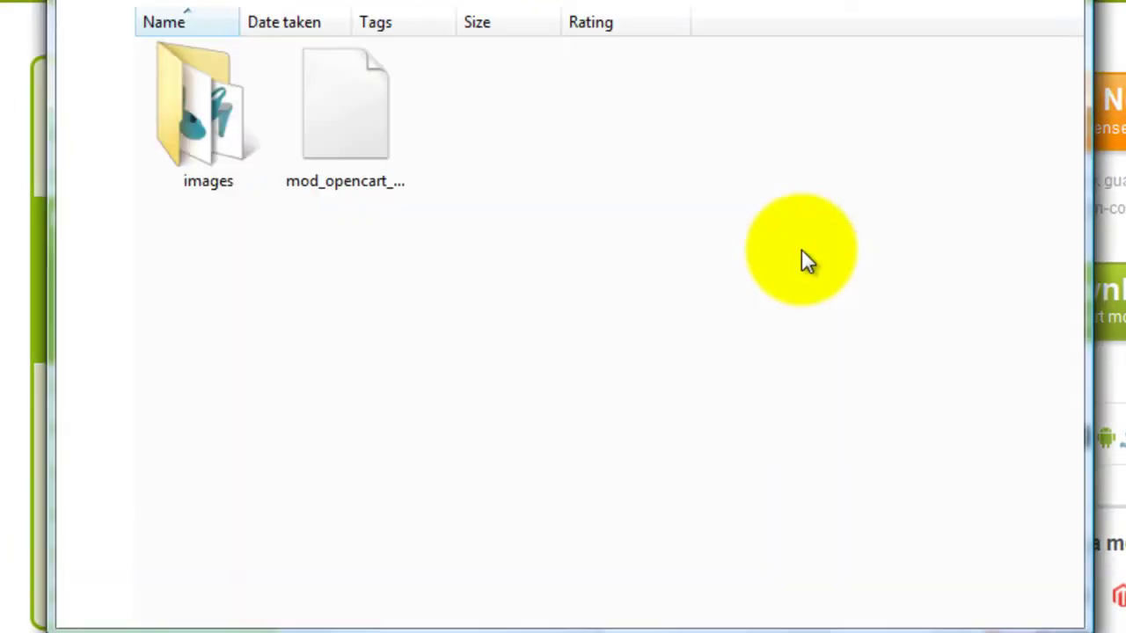
{"action": "right_click", "coordinate": [334, 125]}
{"action": "left_click", "coordinate": [462, 212]}
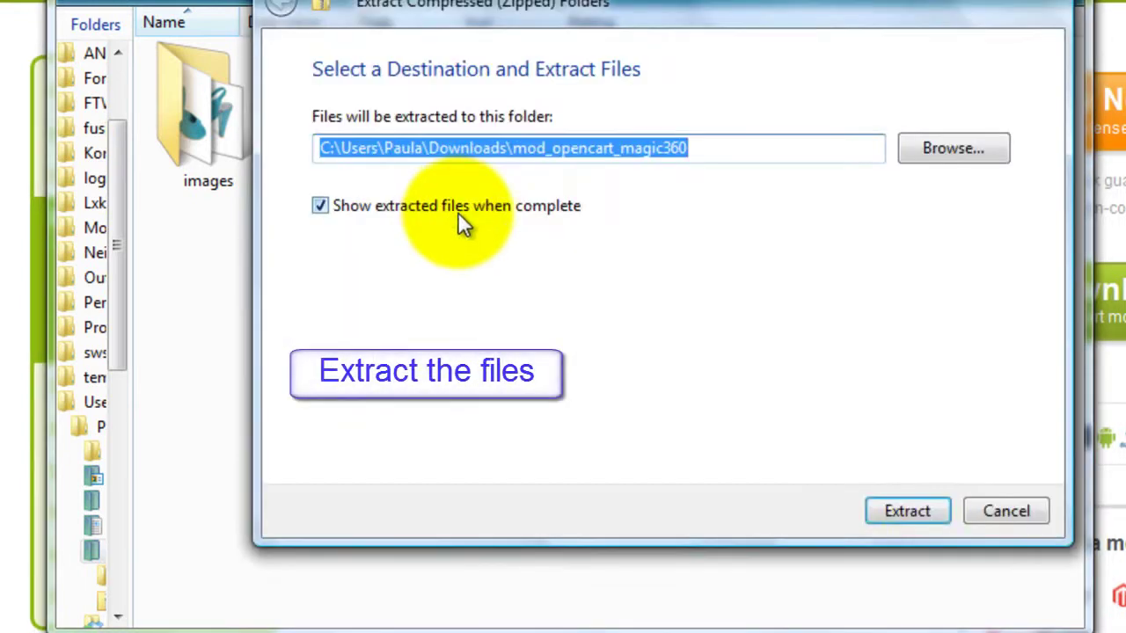
{"action": "left_click", "coordinate": [911, 511]}
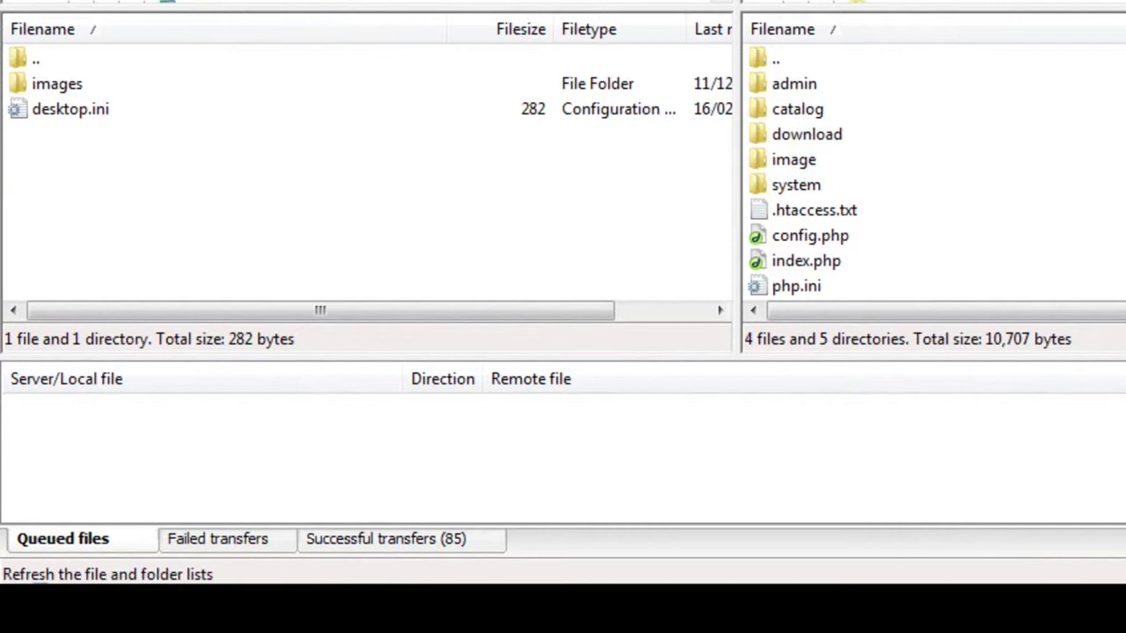
Refresh the local pane and upload the magic360 folder from mod_opencart_magic360 to the store root
{"action": "key", "text": "F5"}
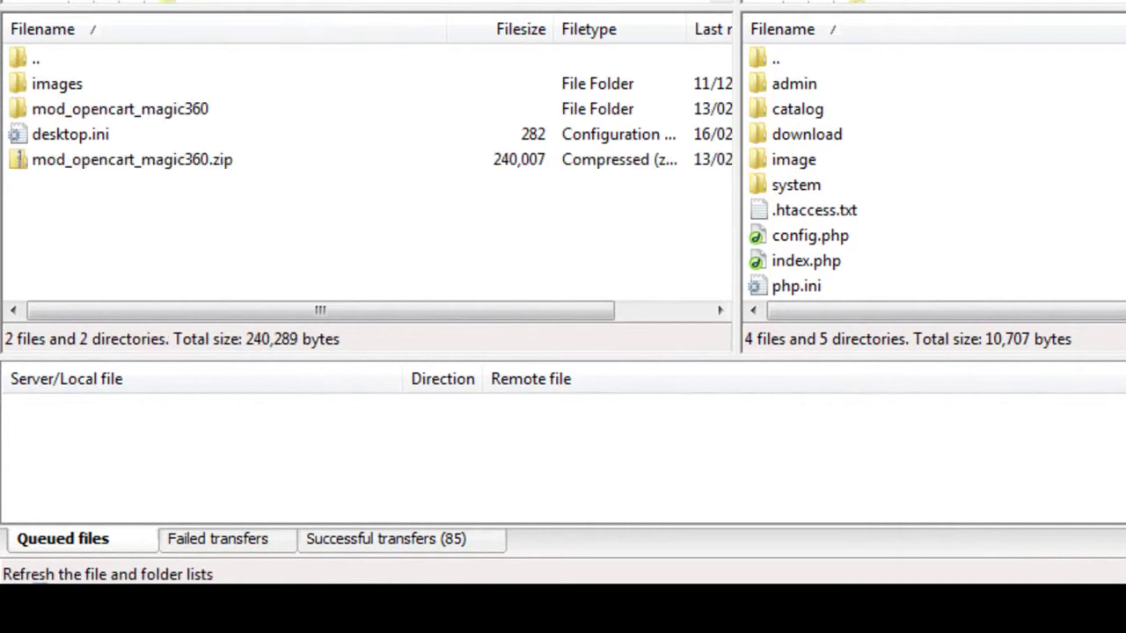
{"action": "double_click", "coordinate": [127, 106]}
{"action": "left_click", "coordinate": [136, 88]}
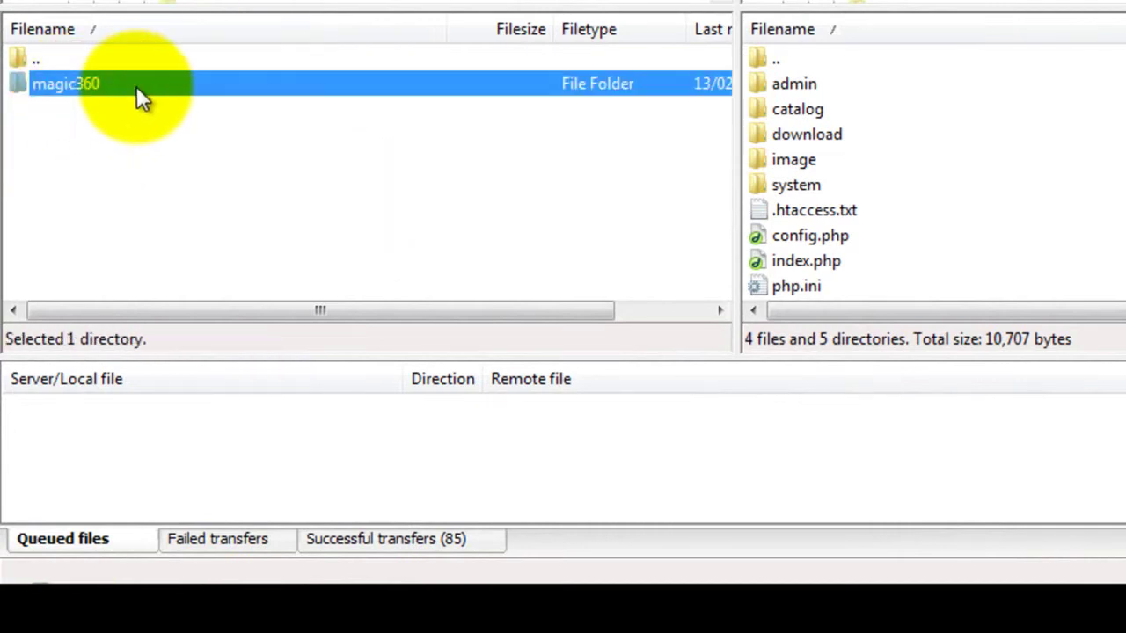
{"action": "left_click_drag", "start_coordinate": [161, 83], "coordinate": [976, 262]}
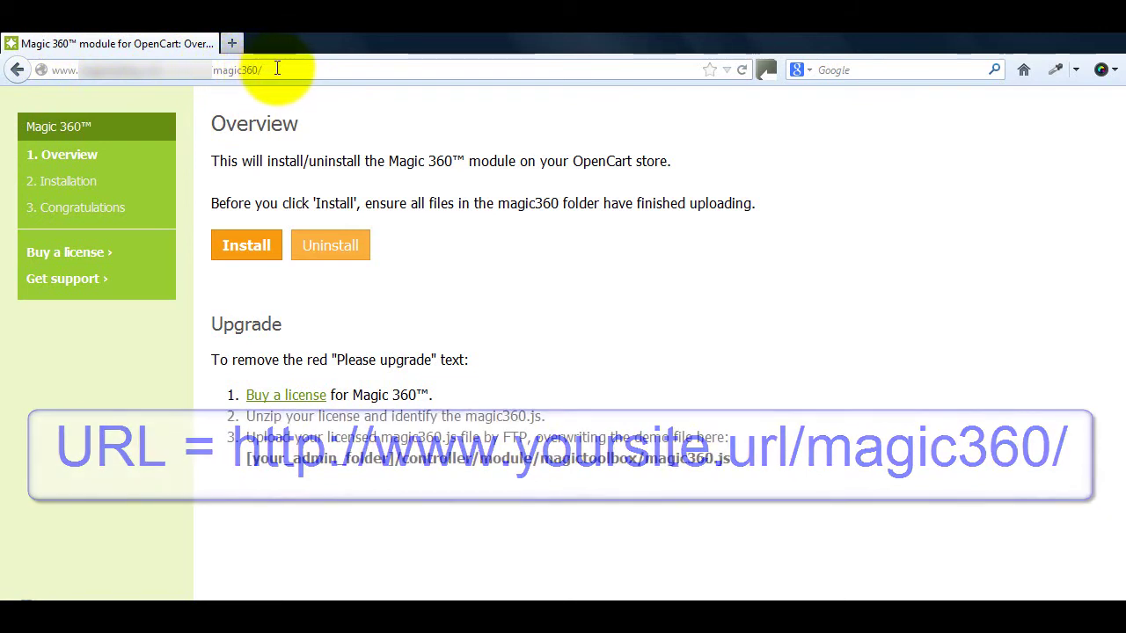
Run the installer's Install, then Continue through to the final Congratulations step
{"action": "left_click", "coordinate": [244, 252]}
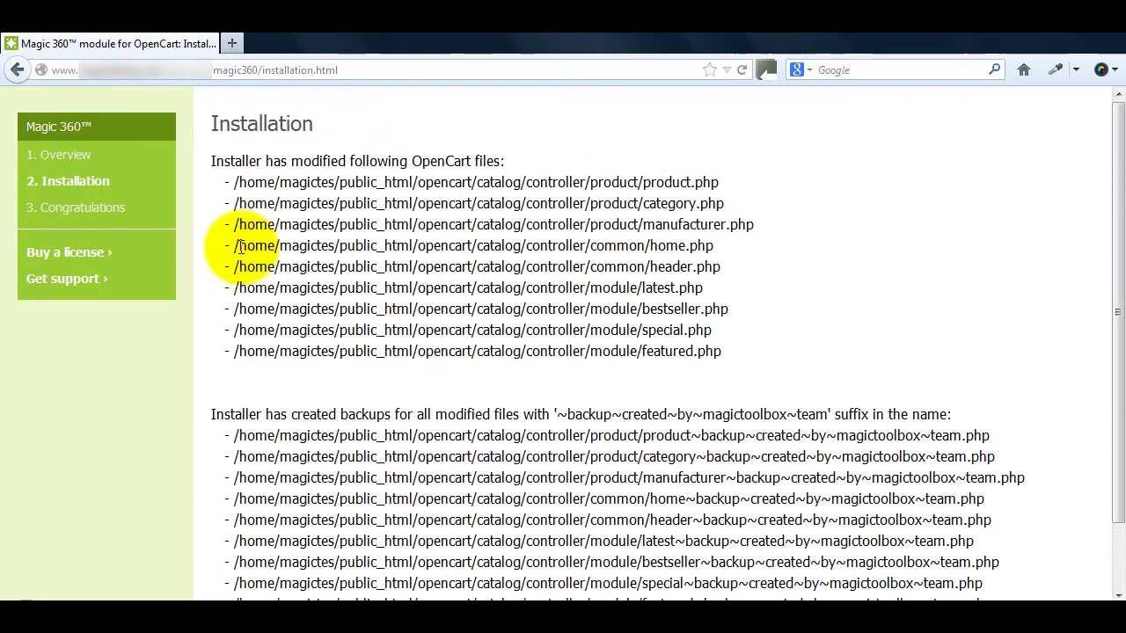
{"action": "scroll", "coordinate": [237, 250], "scroll_direction": "down", "scroll_amount": 2}
{"action": "left_click", "coordinate": [238, 577]}
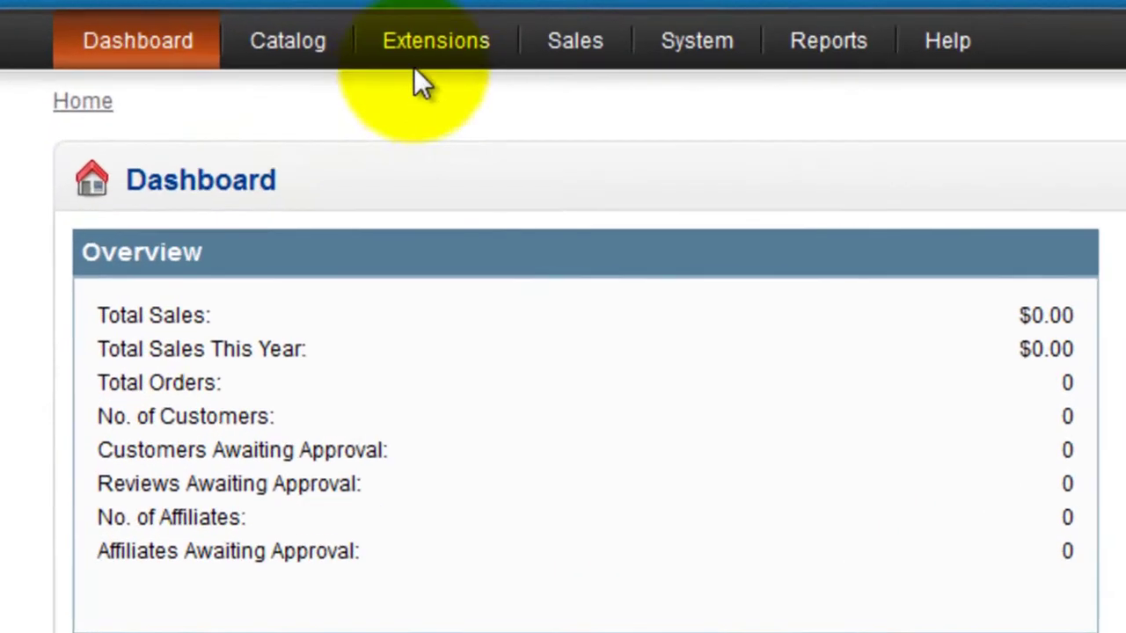
Install the Magic 360 module from the Extensions > Modules list
{"action": "mouse_move", "coordinate": [216, 155]}
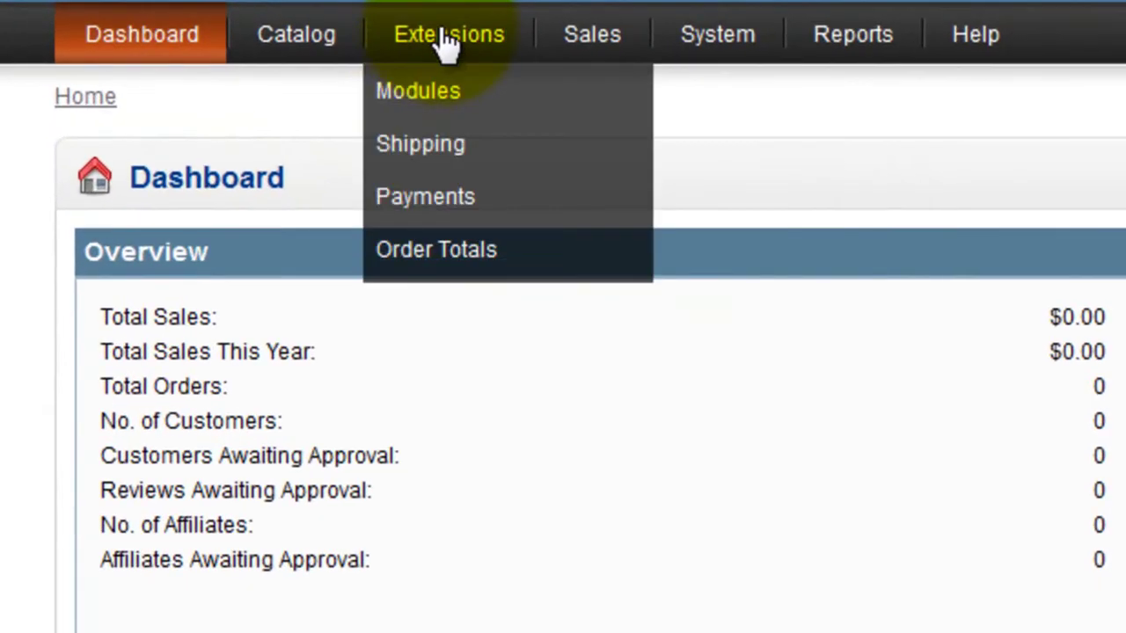
{"action": "left_click", "coordinate": [427, 95]}
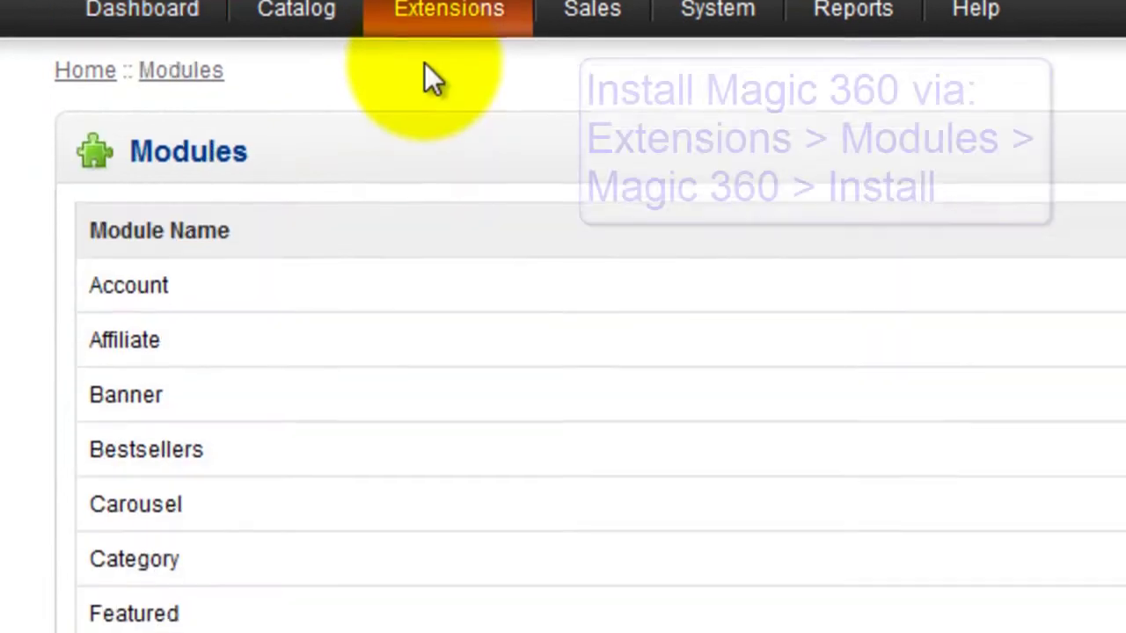
{"action": "scroll", "coordinate": [426, 70], "scroll_direction": "down", "scroll_amount": 5}
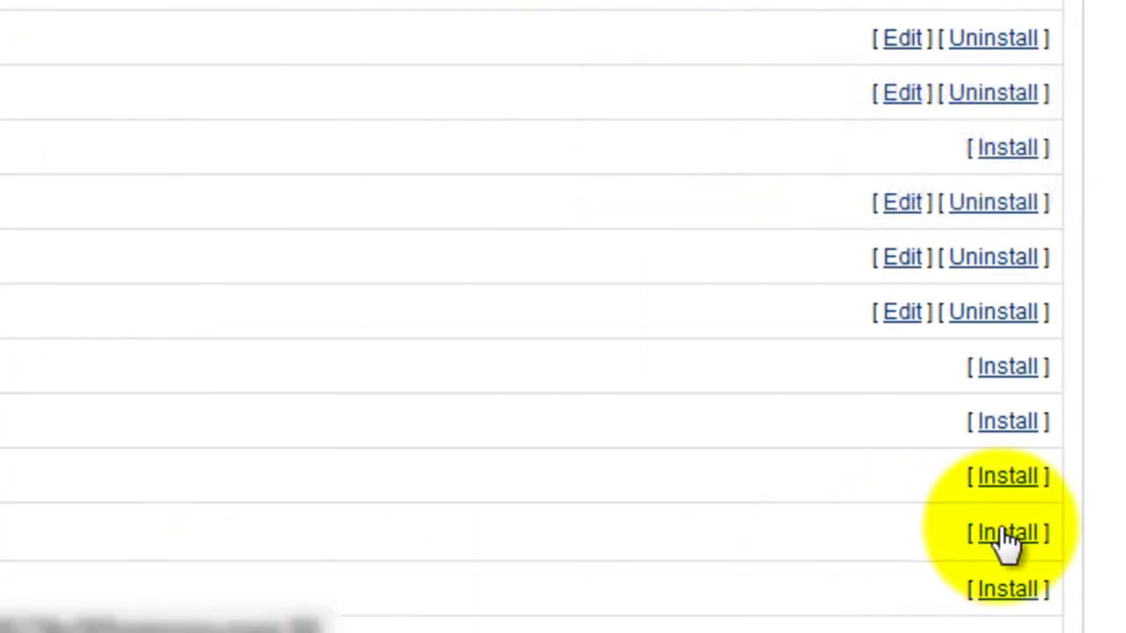
{"action": "left_click", "coordinate": [1004, 532]}
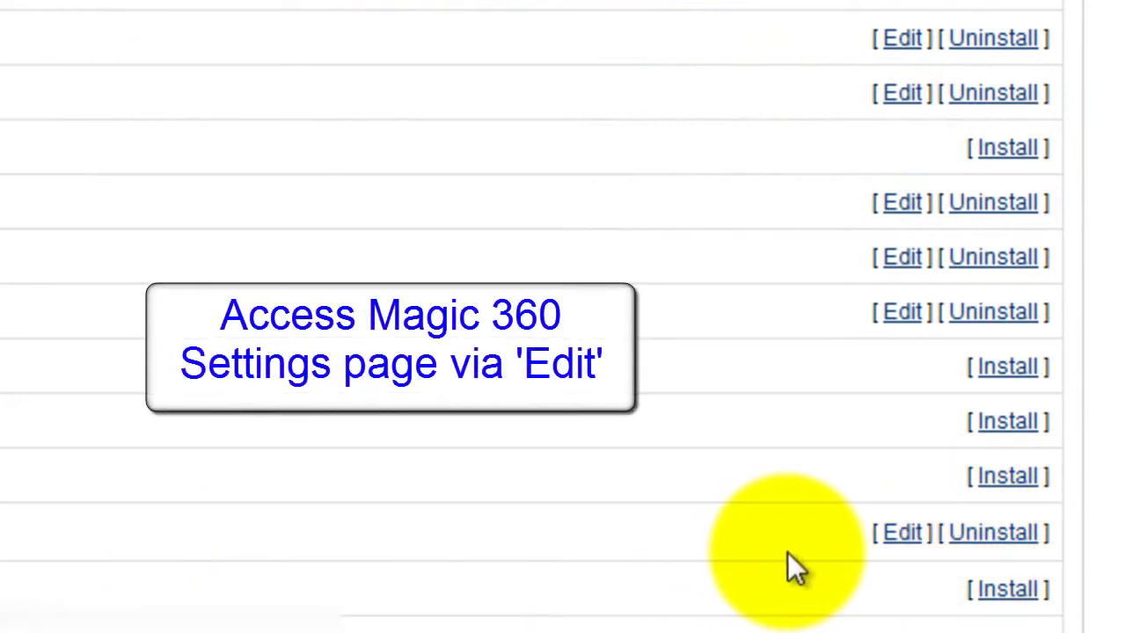
Set the Magic 360 module status to Enabled and save its settings
{"action": "left_click", "coordinate": [904, 533]}
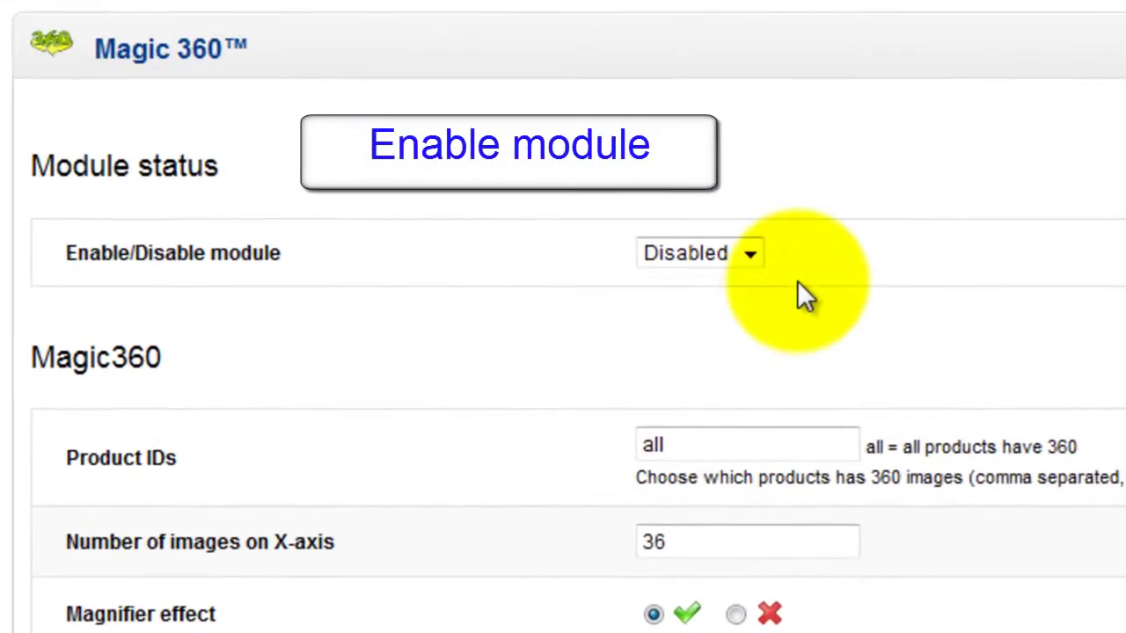
{"action": "left_click", "coordinate": [751, 255]}
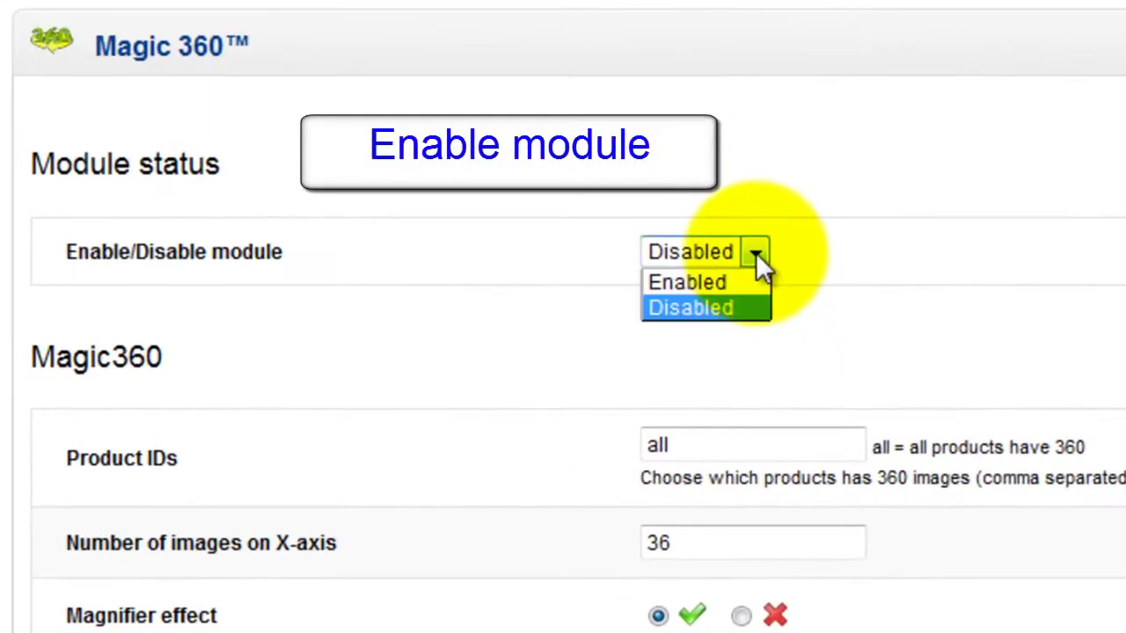
{"action": "left_click", "coordinate": [746, 282]}
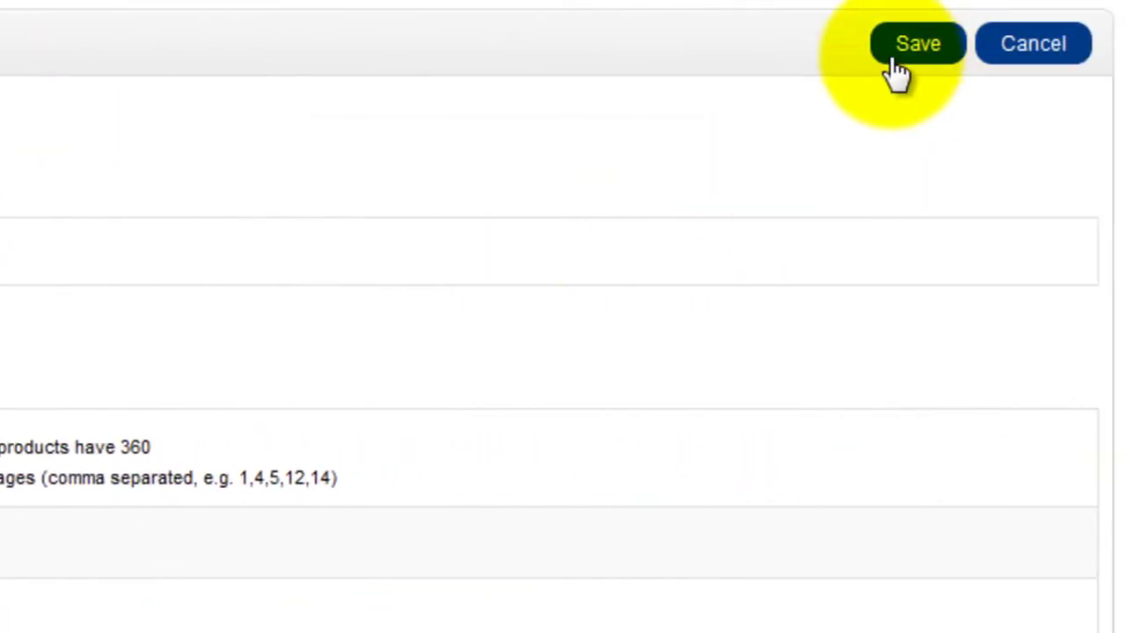
{"action": "left_click", "coordinate": [911, 48]}
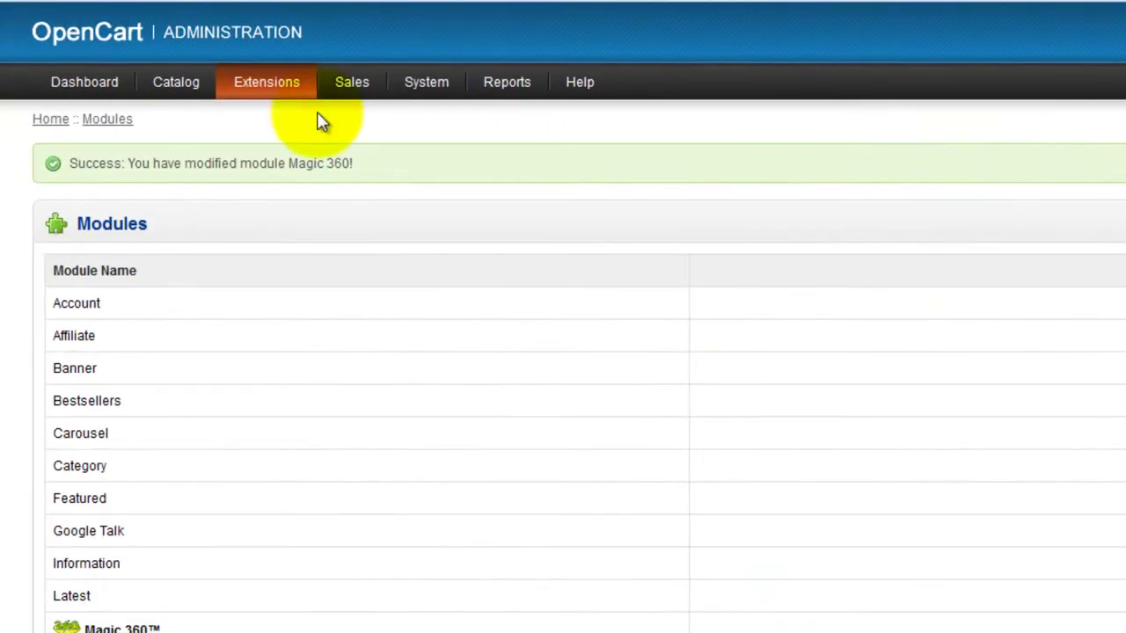
{"action": "mouse_move", "coordinate": [180, 88]}
{"action": "left_click", "coordinate": [175, 154]}
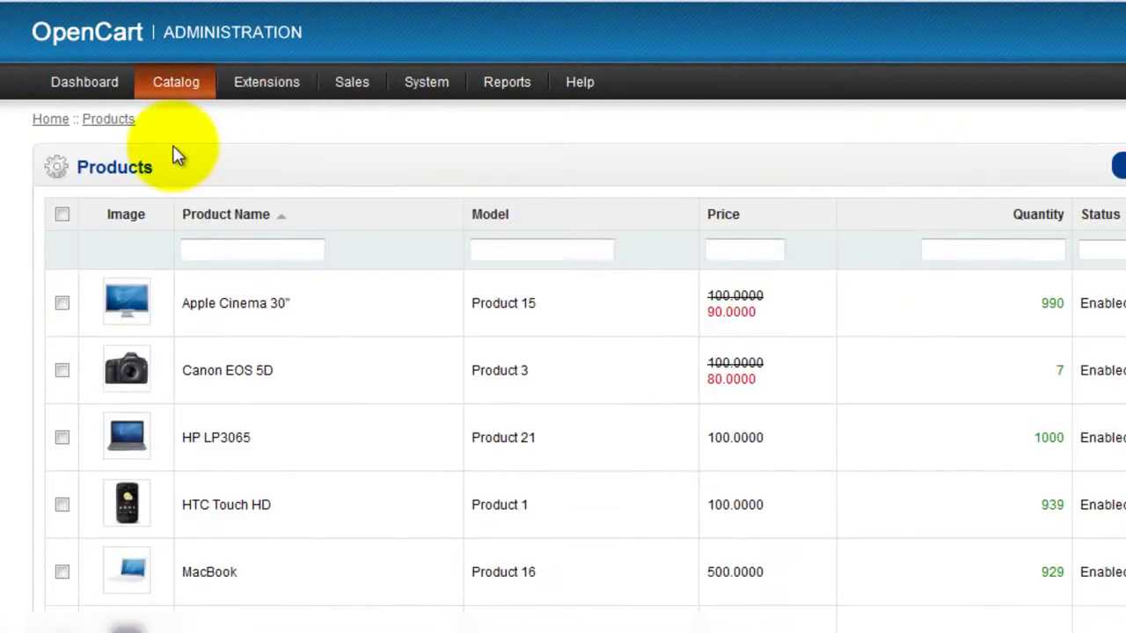
{"action": "scroll", "coordinate": [369, 440], "scroll_direction": "down", "scroll_amount": 4}
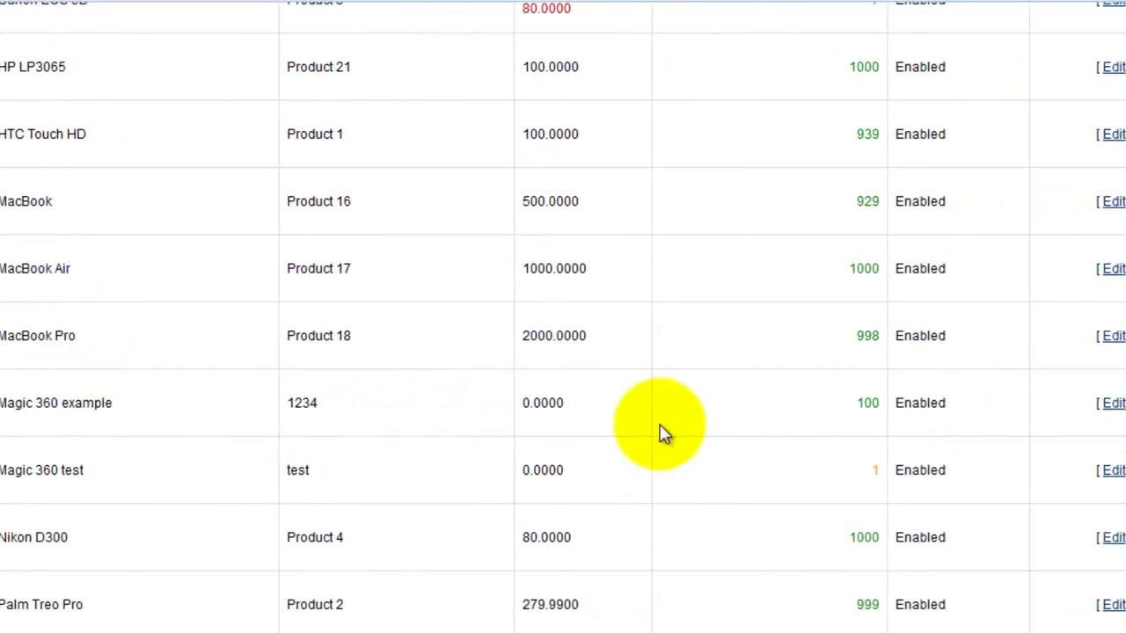
{"action": "left_click", "coordinate": [1061, 405]}
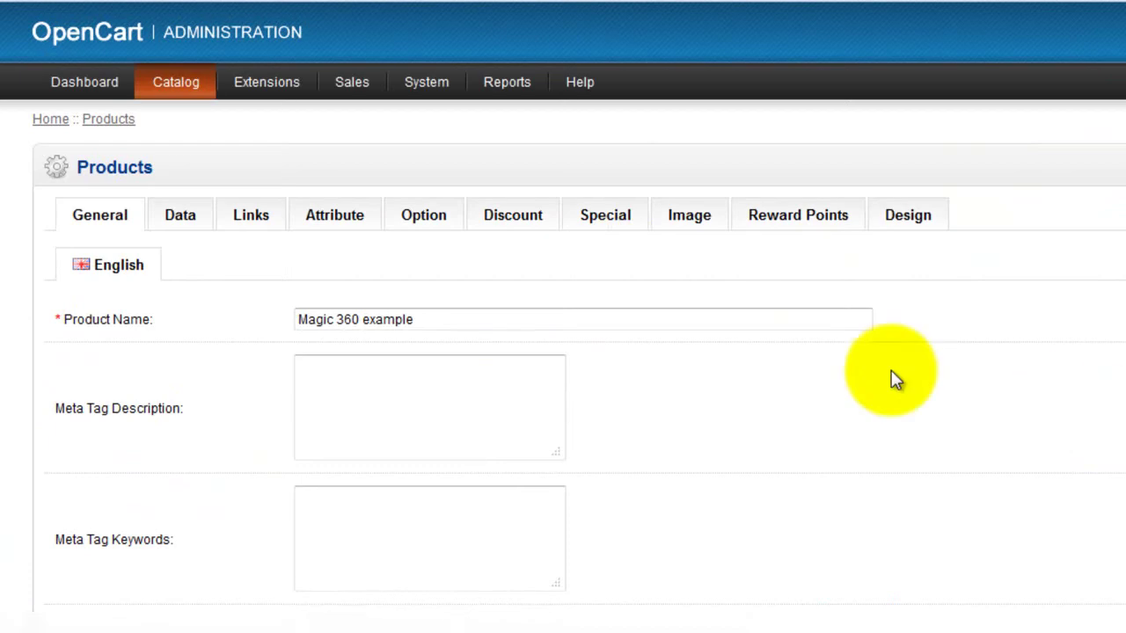
{"action": "left_click", "coordinate": [695, 224]}
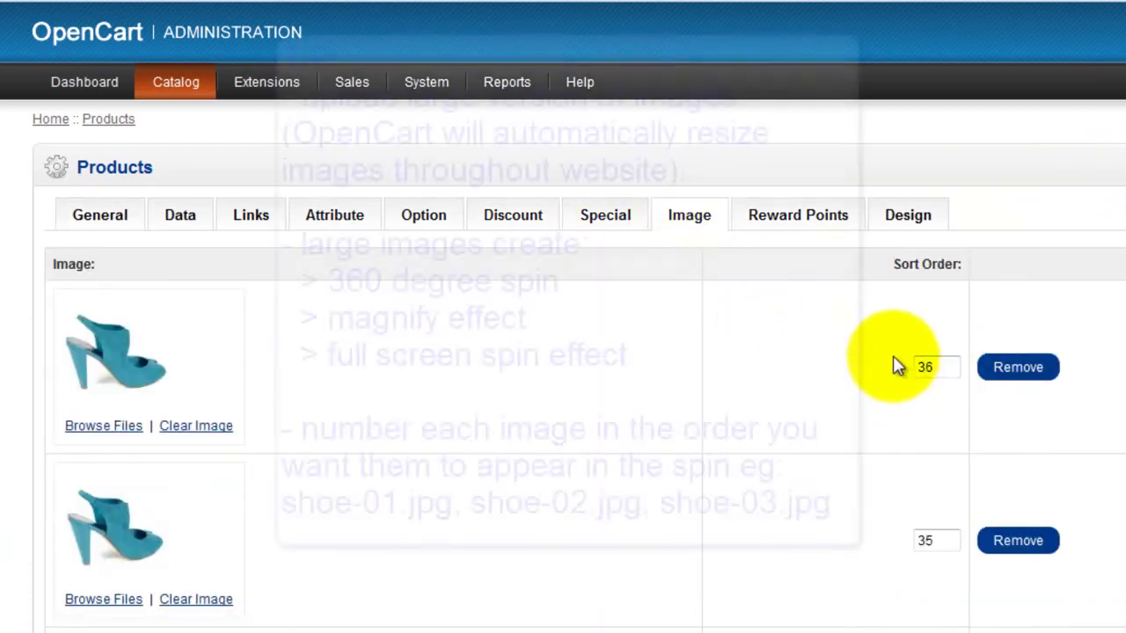
{"action": "scroll", "coordinate": [894, 362], "scroll_direction": "down", "scroll_amount": 6}
{"action": "scroll", "coordinate": [894, 361], "scroll_direction": "down", "scroll_amount": 8}
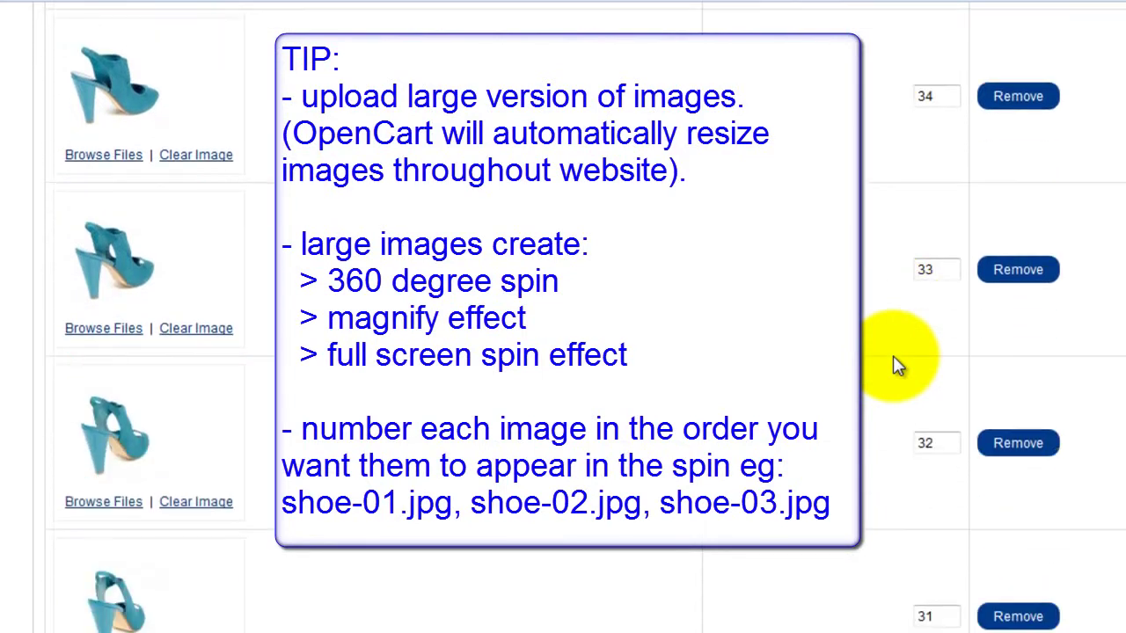
{"action": "scroll", "coordinate": [893, 356], "scroll_direction": "down", "scroll_amount": 12}
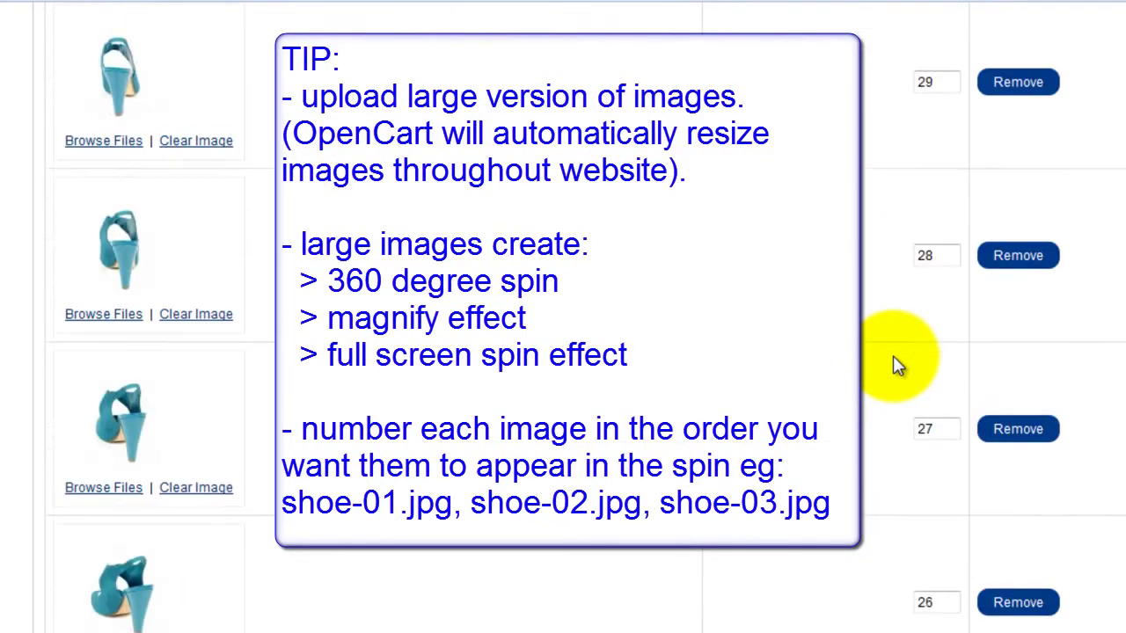
{"action": "scroll", "coordinate": [893, 355], "scroll_direction": "down", "scroll_amount": 13}
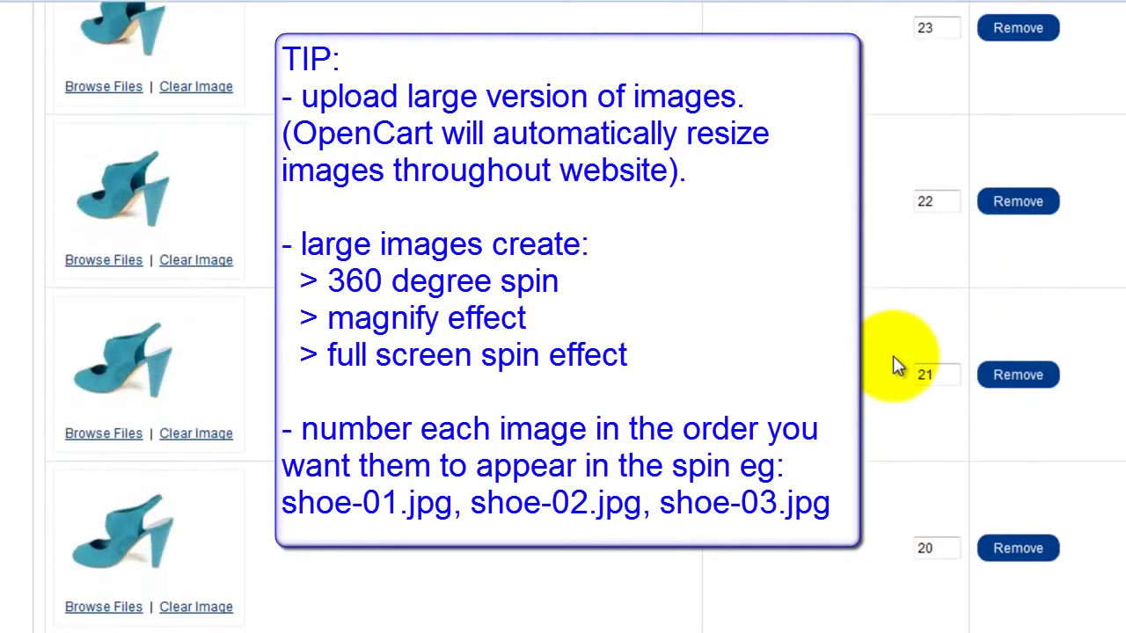
{"action": "scroll", "coordinate": [893, 365], "scroll_direction": "down", "scroll_amount": 20}
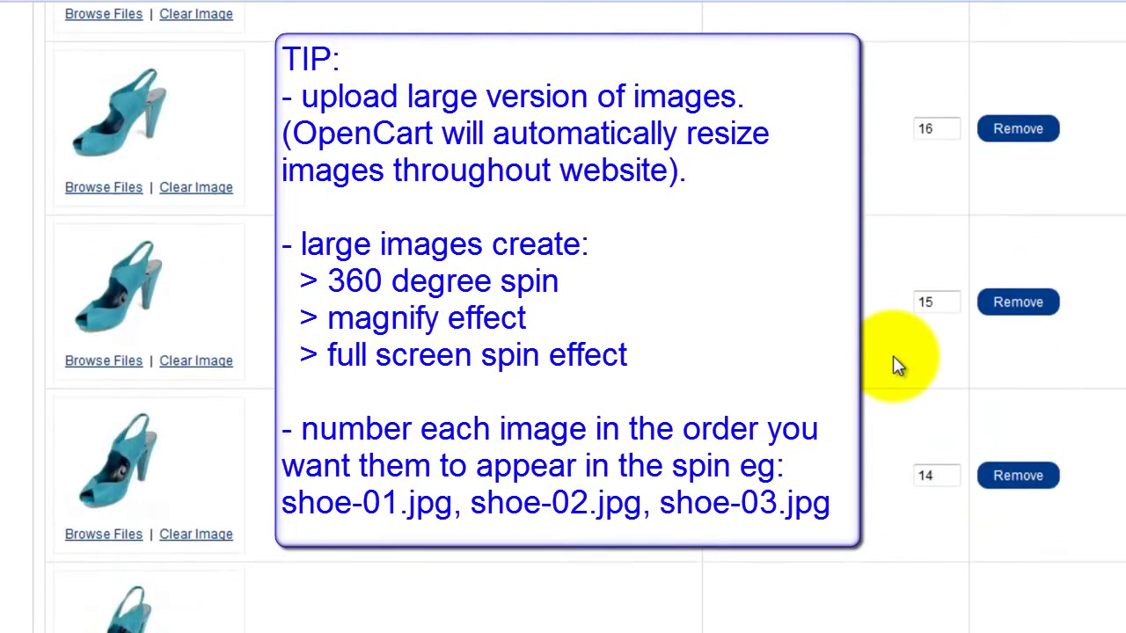
{"action": "scroll", "coordinate": [893, 358], "scroll_direction": "down", "scroll_amount": 10}
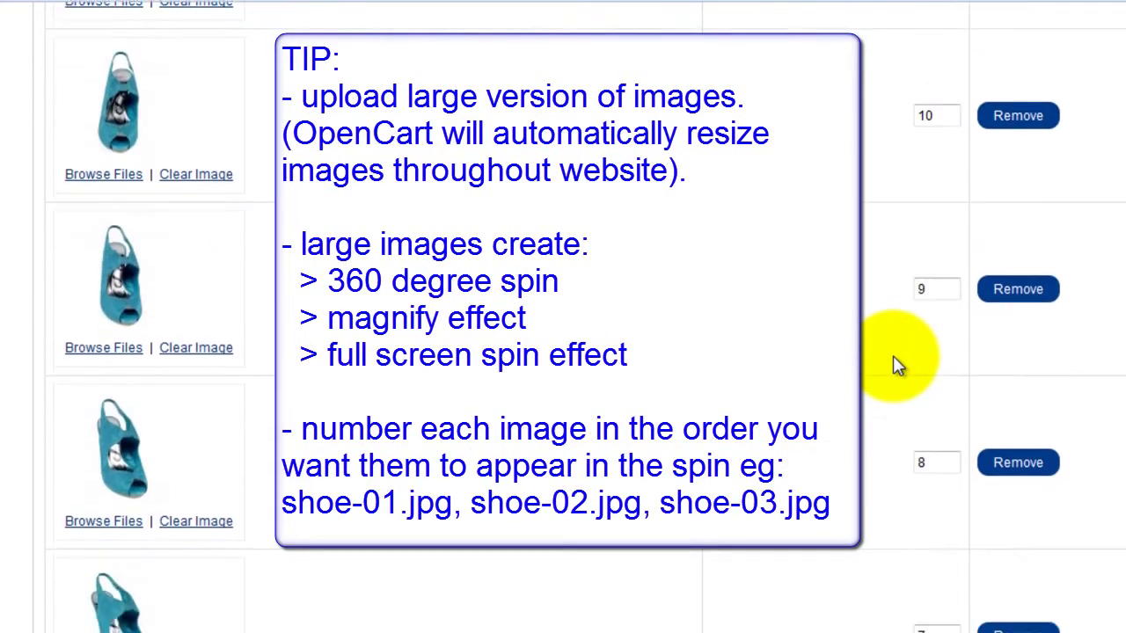
{"action": "scroll", "coordinate": [890, 362], "scroll_direction": "down", "scroll_amount": 6}
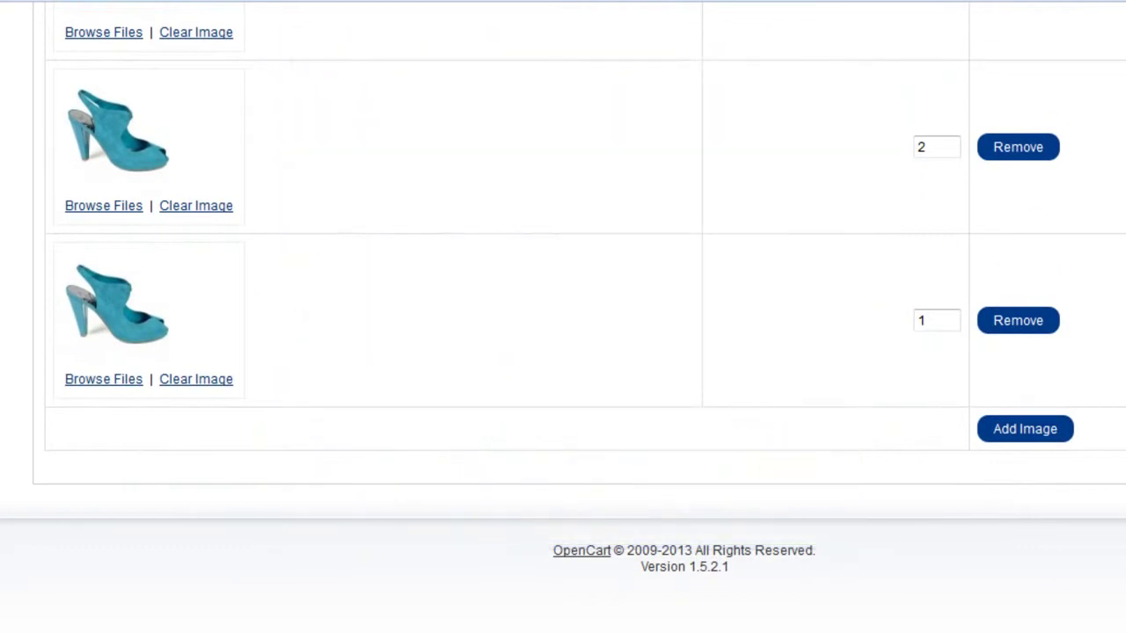
{"action": "key", "text": "Home"}
Save Magic 360 settings as Enabled for 'all' product IDs with 36 X-axis images
{"action": "mouse_move", "coordinate": [257, 88]}
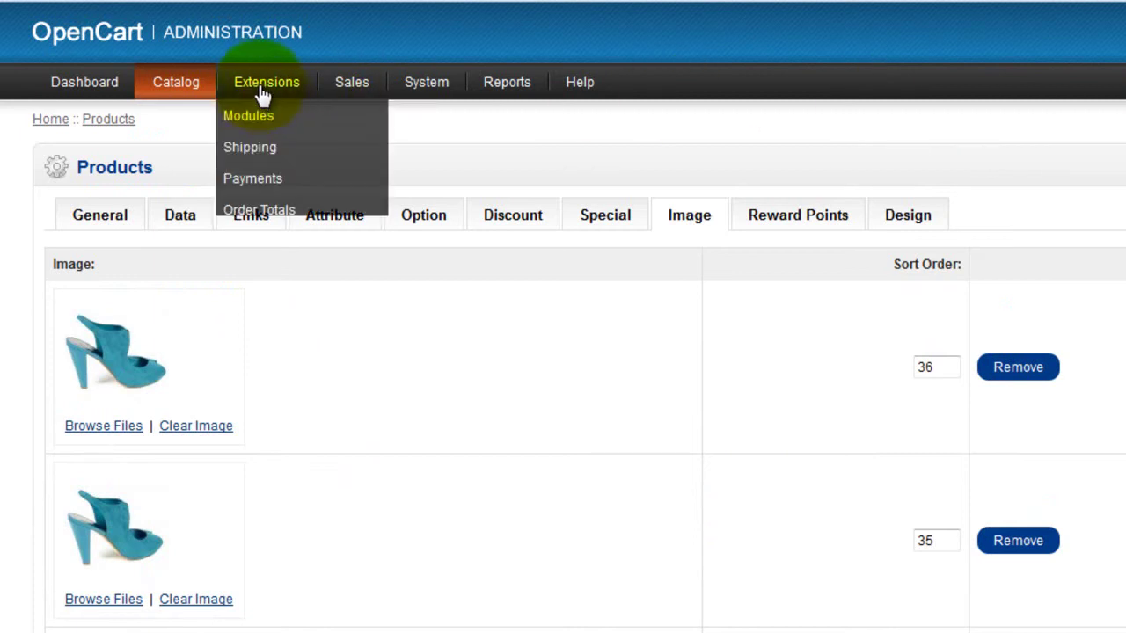
{"action": "left_click", "coordinate": [254, 127]}
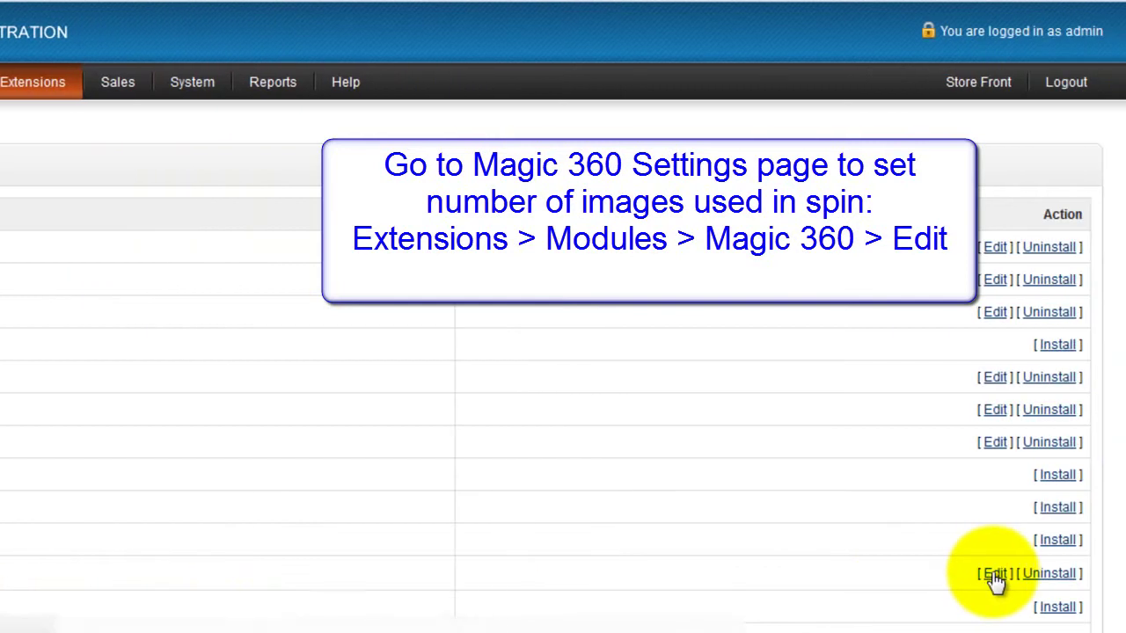
{"action": "left_click", "coordinate": [995, 573]}
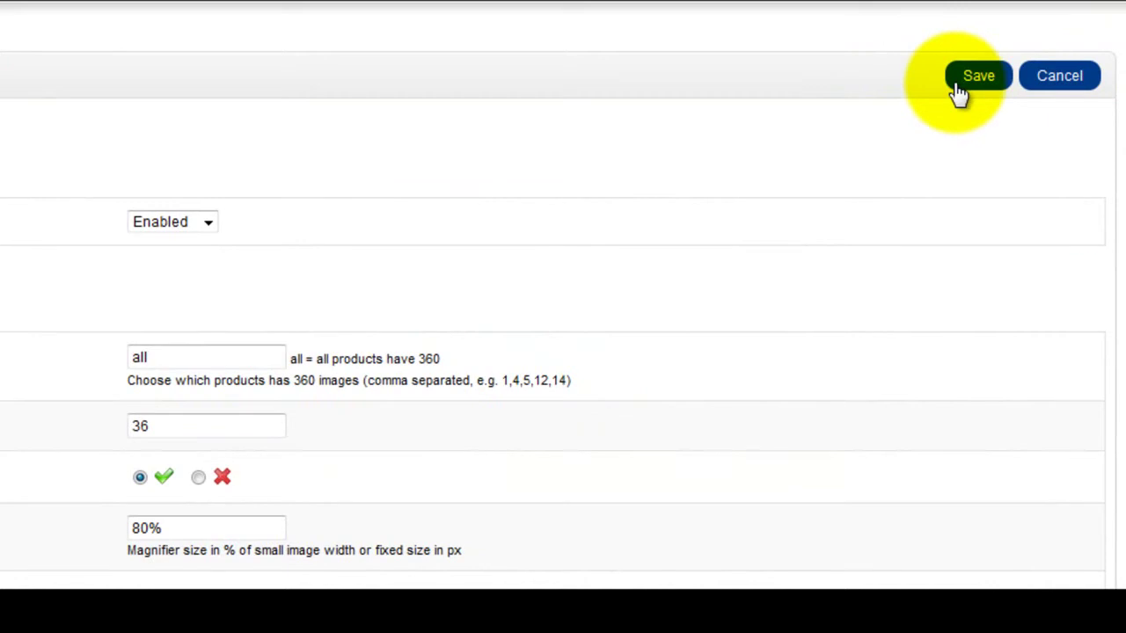
{"action": "left_click", "coordinate": [959, 88]}
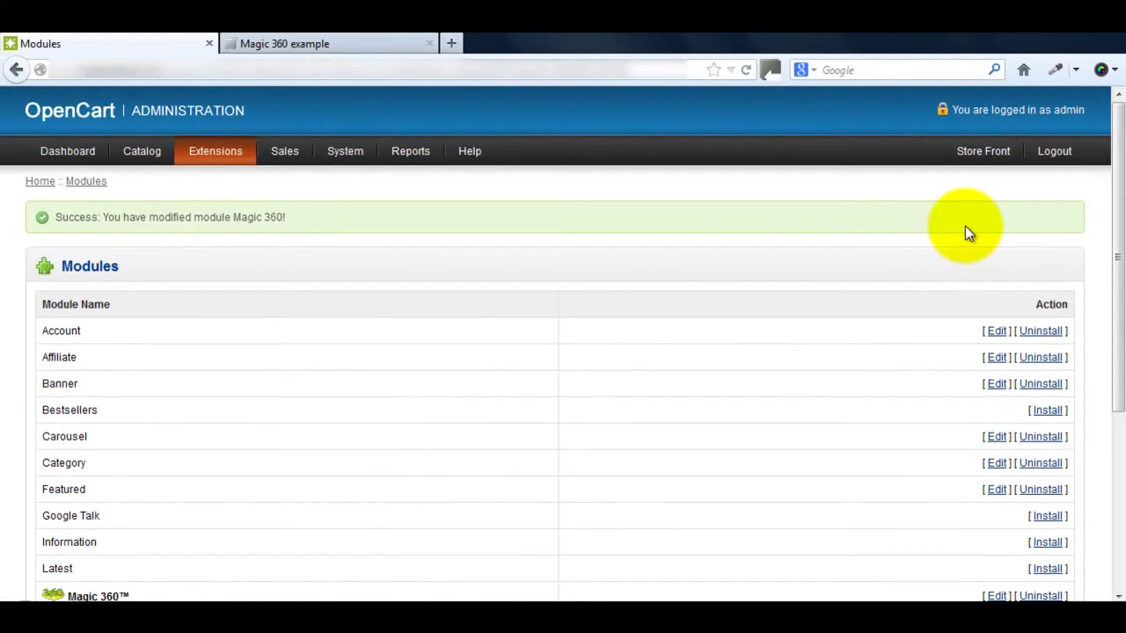
{"action": "left_click", "coordinate": [373, 44]}
{"action": "left_click", "coordinate": [747, 71]}
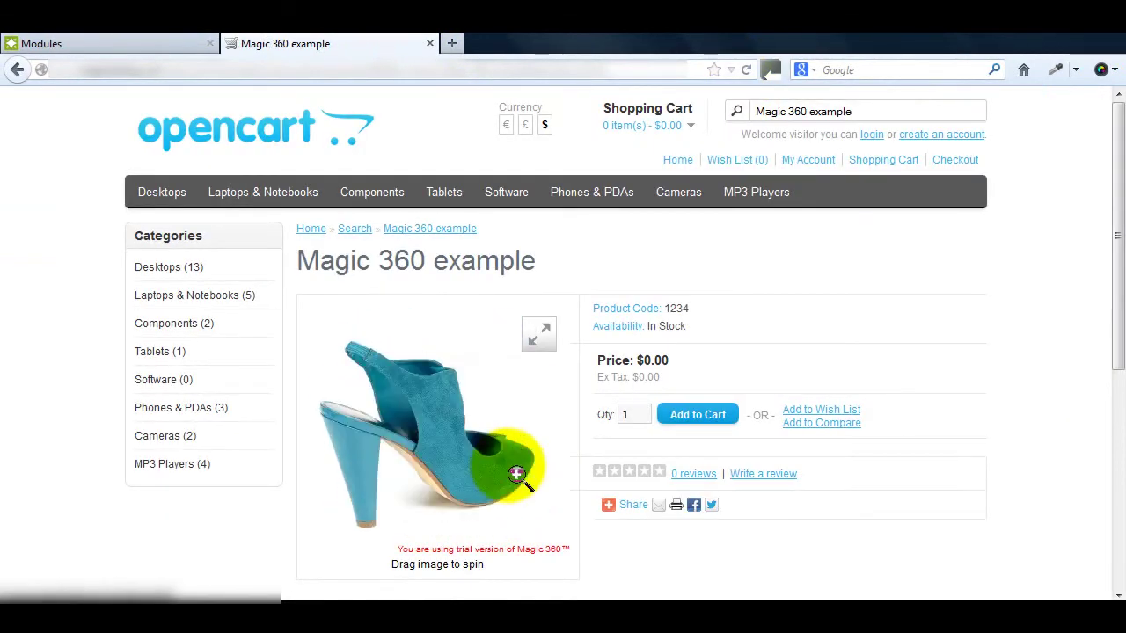
{"action": "left_click", "coordinate": [451, 431]}
{"action": "left_click", "coordinate": [431, 466]}
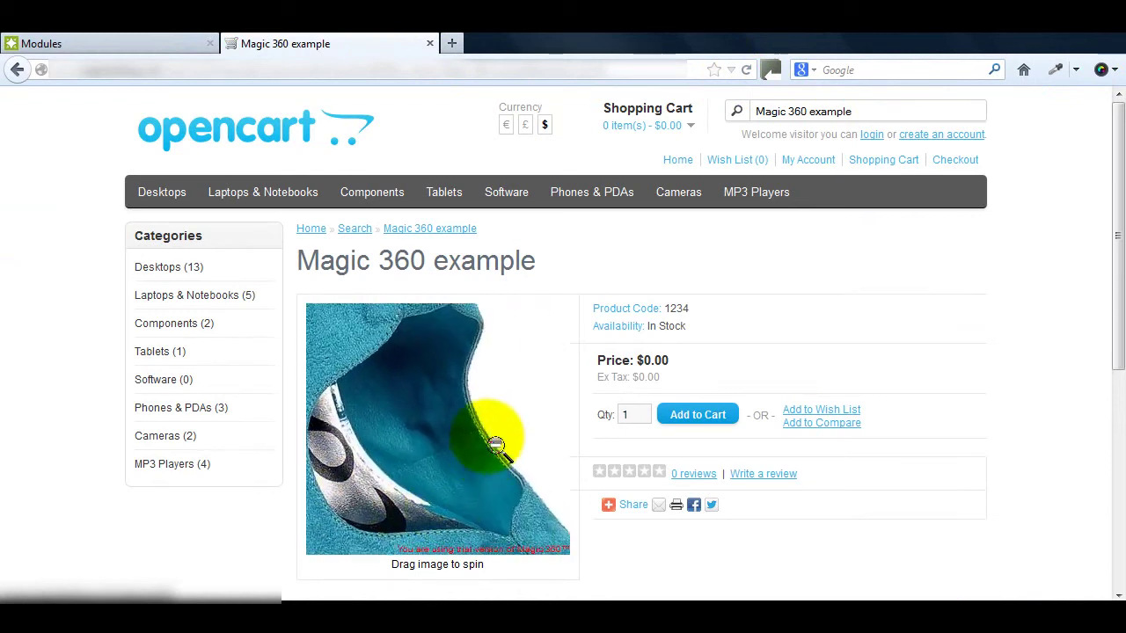
{"action": "left_click", "coordinate": [533, 334]}
{"action": "left_click", "coordinate": [517, 163]}
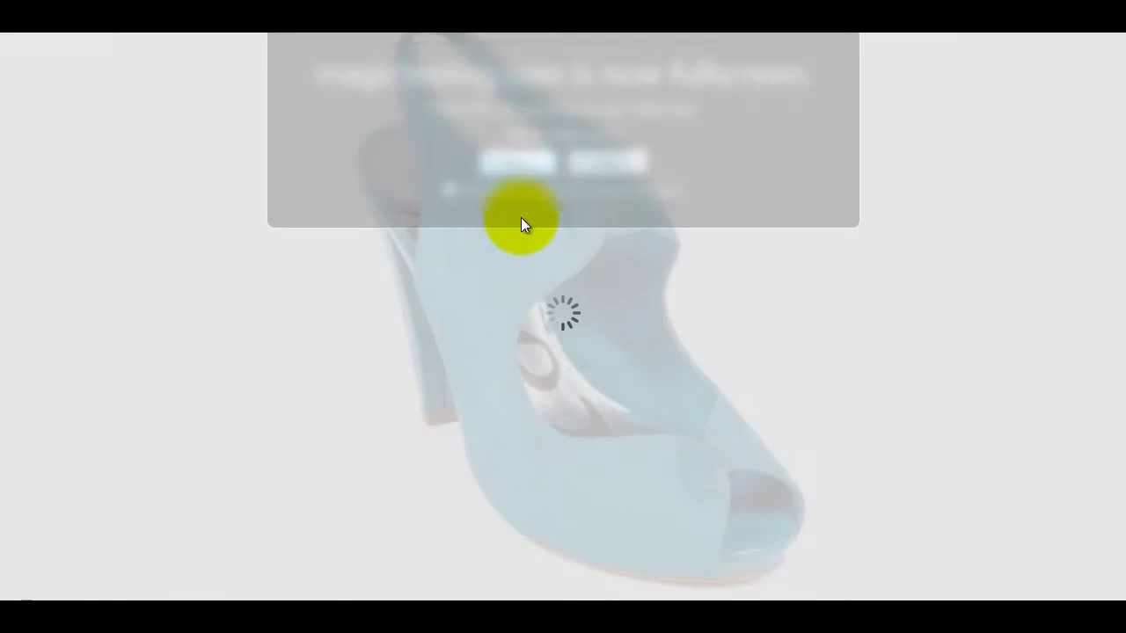
{"action": "left_click_drag", "start_coordinate": [597, 424], "coordinate": [729, 452]}
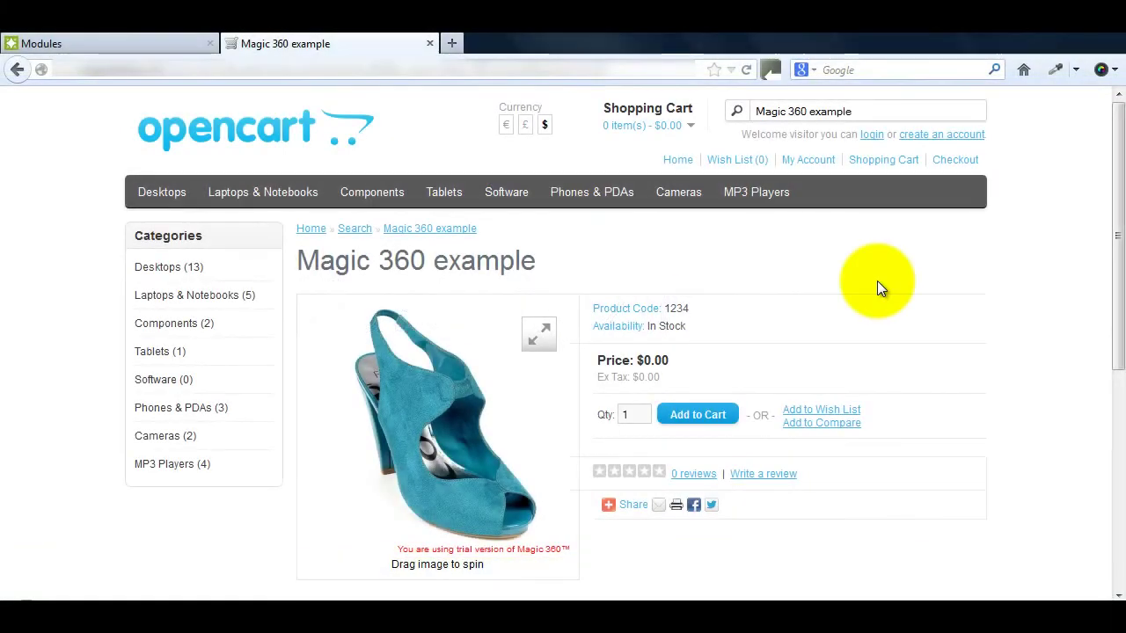
{"action": "left_click", "coordinate": [490, 414]}
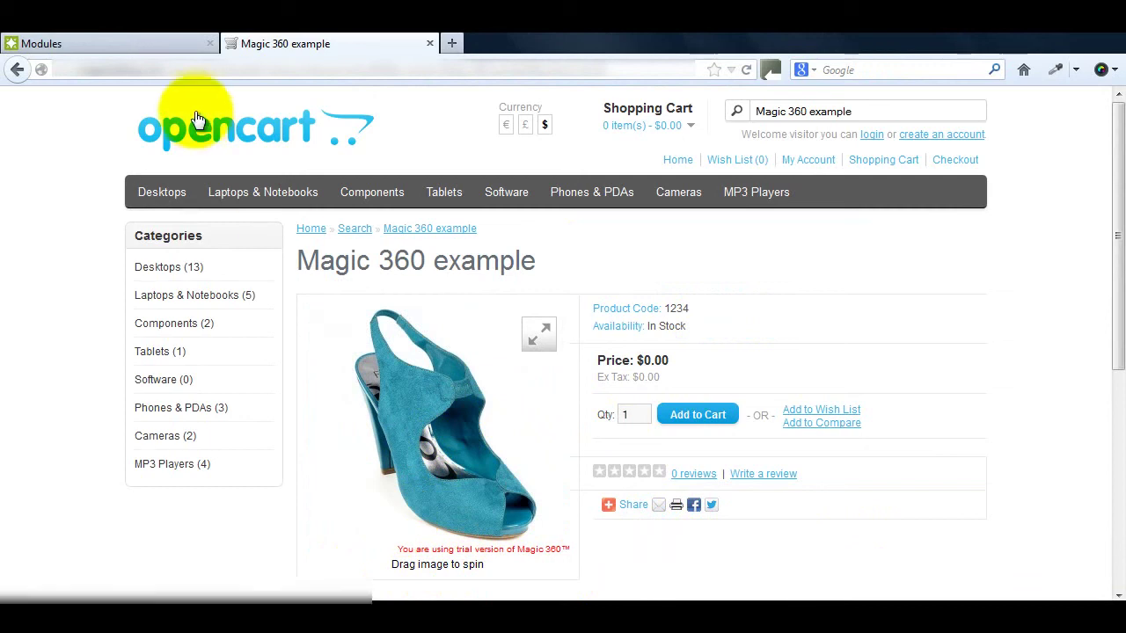
{"action": "left_click", "coordinate": [147, 44]}
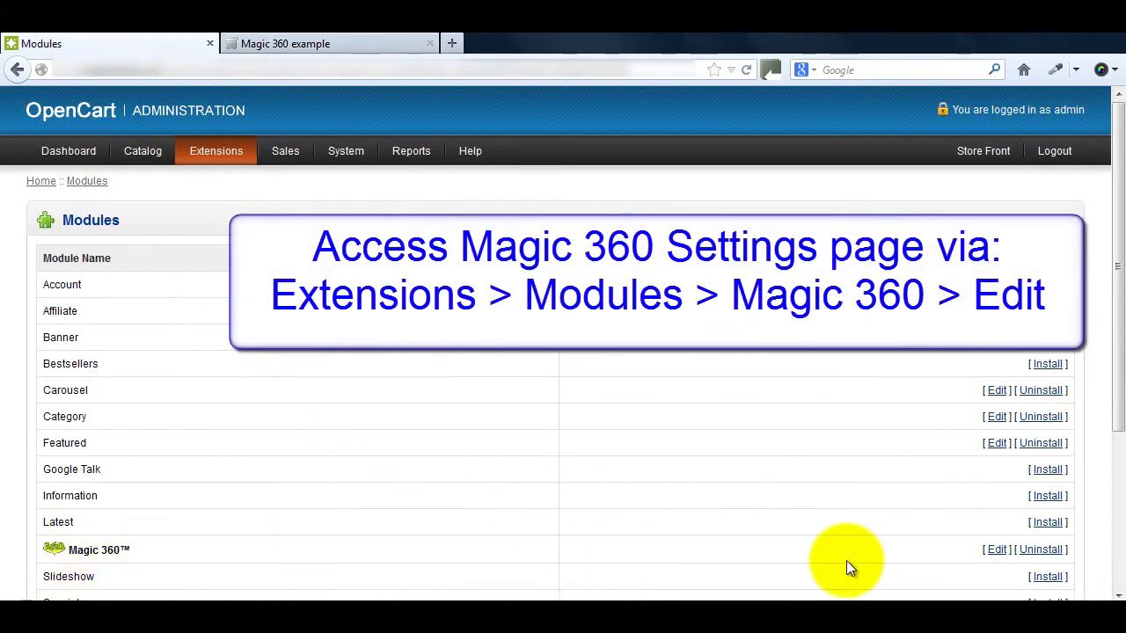
Set the Magic 360 magnifying glass shape to Circle
{"action": "left_click", "coordinate": [996, 549]}
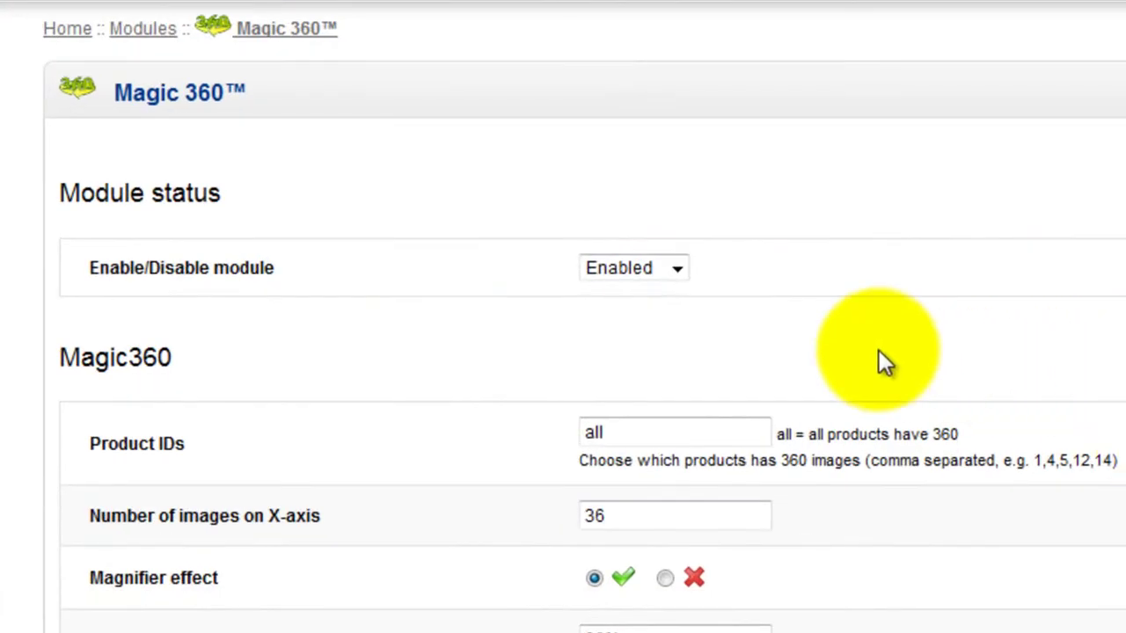
{"action": "scroll", "coordinate": [888, 365], "scroll_direction": "down", "scroll_amount": 4}
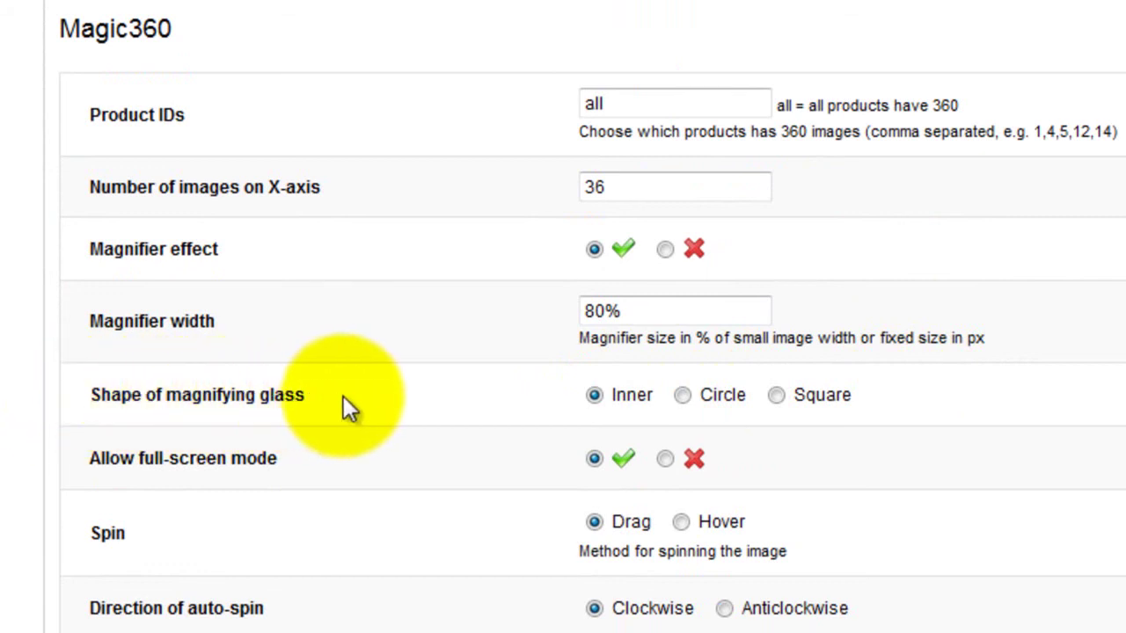
{"action": "left_click", "coordinate": [684, 395]}
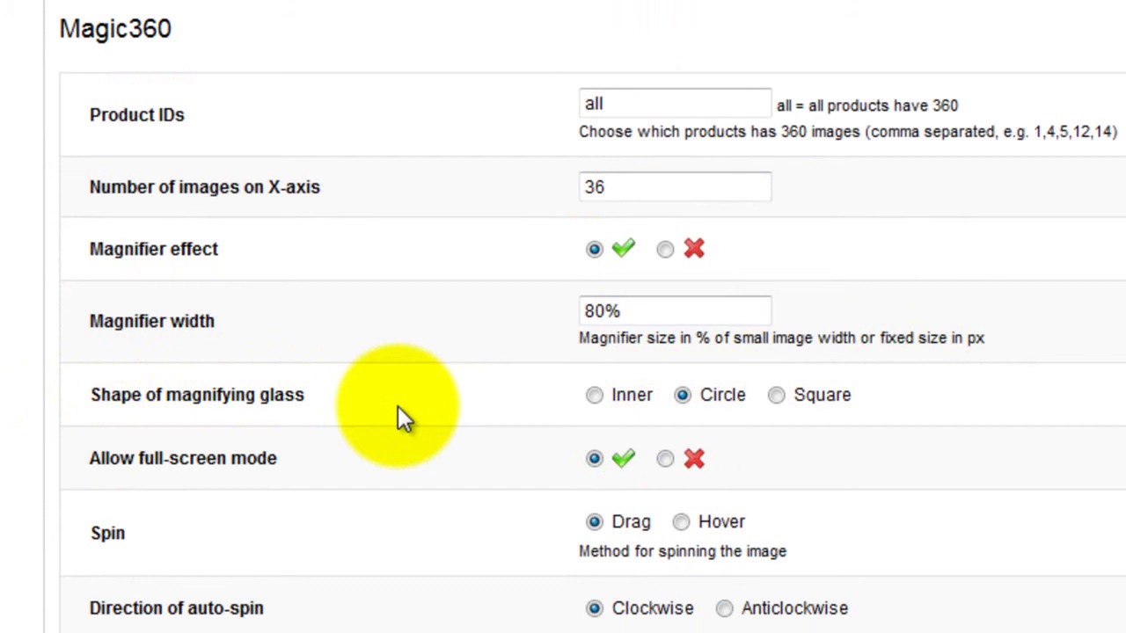
Replace the message under images with 'Enter any text you want' and save
{"action": "scroll", "coordinate": [398, 407], "scroll_direction": "down", "scroll_amount": 9}
{"action": "scroll", "coordinate": [398, 420], "scroll_direction": "down", "scroll_amount": 10}
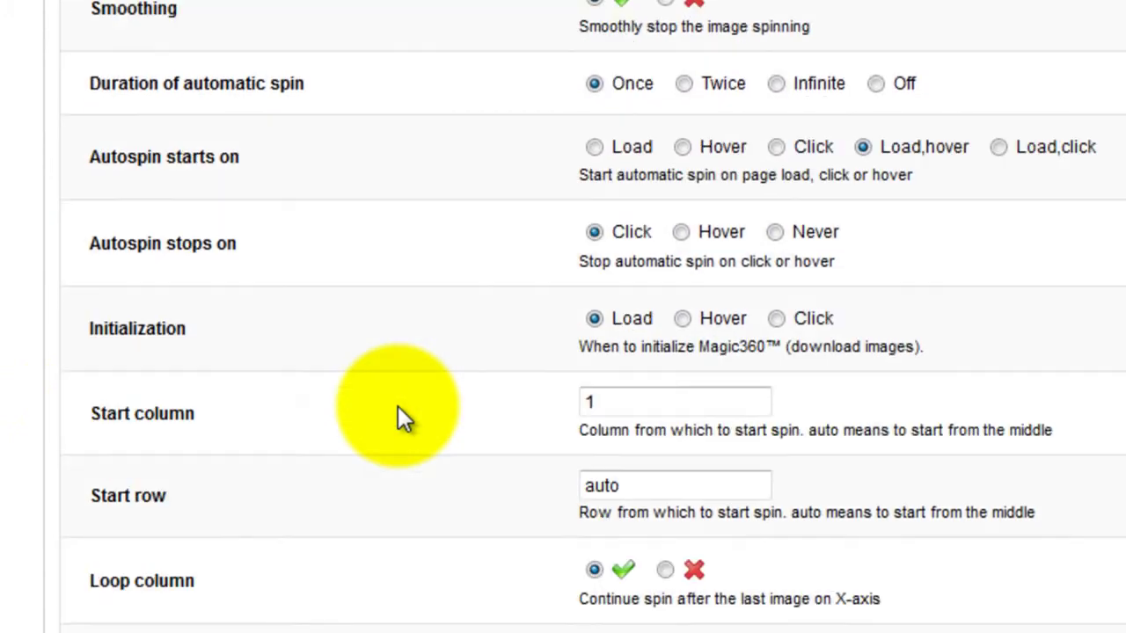
{"action": "scroll", "coordinate": [398, 407], "scroll_direction": "down", "scroll_amount": 1}
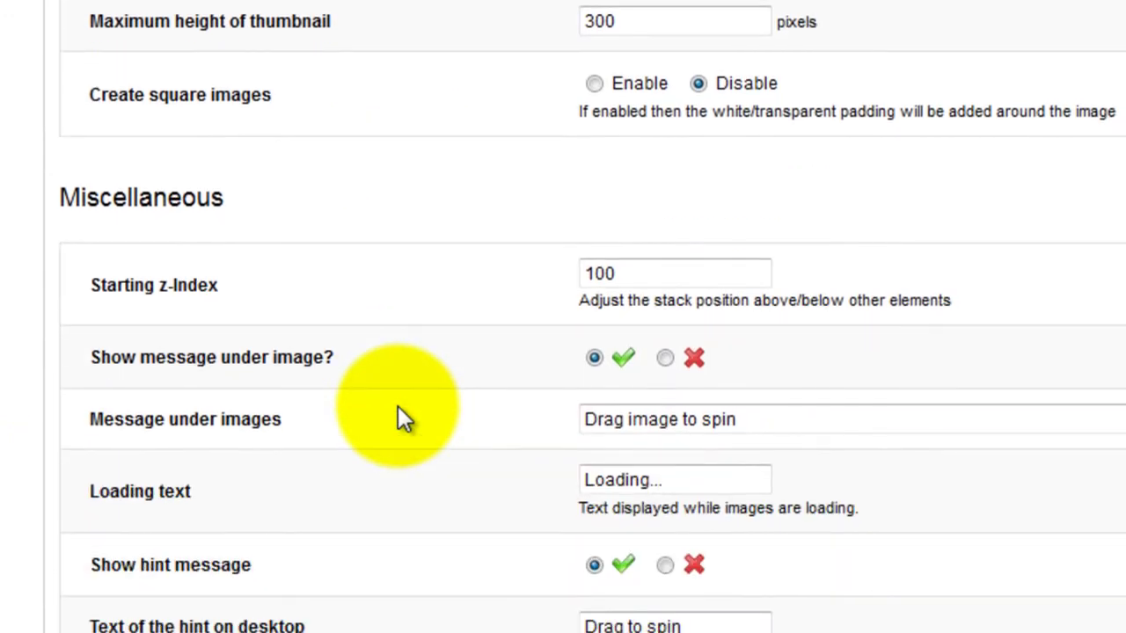
{"action": "scroll", "coordinate": [397, 407], "scroll_direction": "down", "scroll_amount": 2}
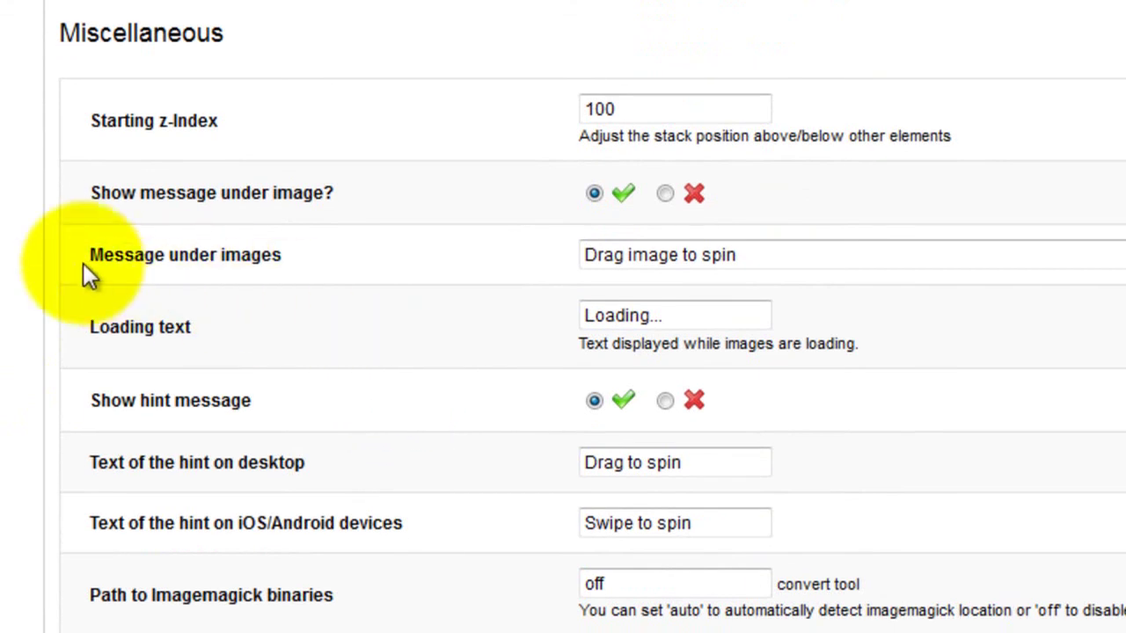
{"action": "left_click_drag", "start_coordinate": [738, 255], "coordinate": [560, 255]}
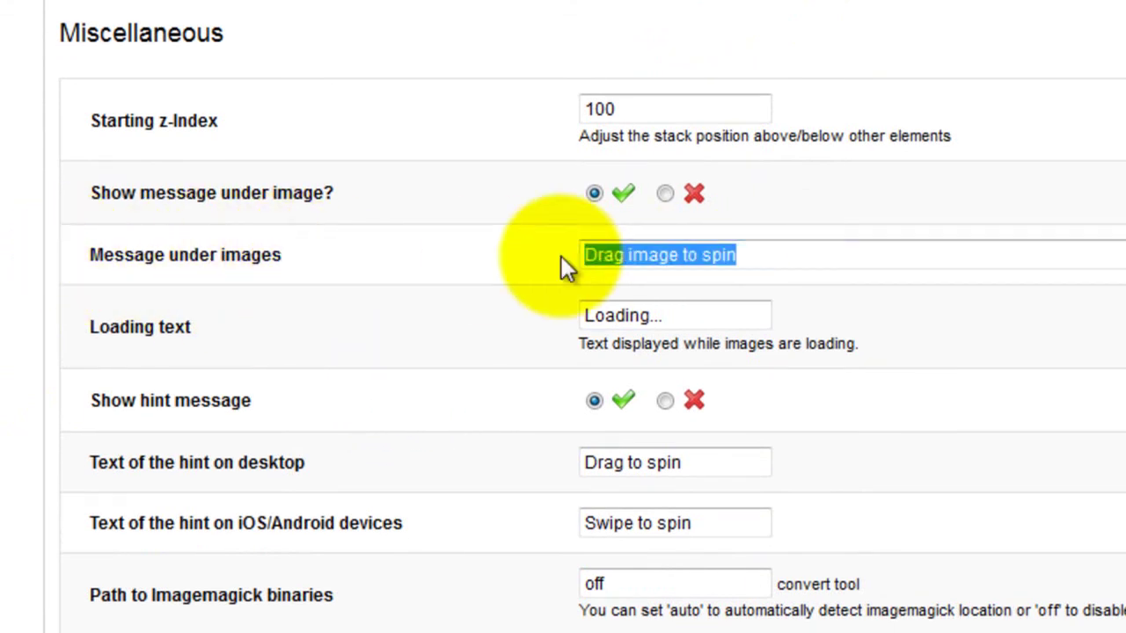
{"action": "type", "text": "Enter any text you want here!"}
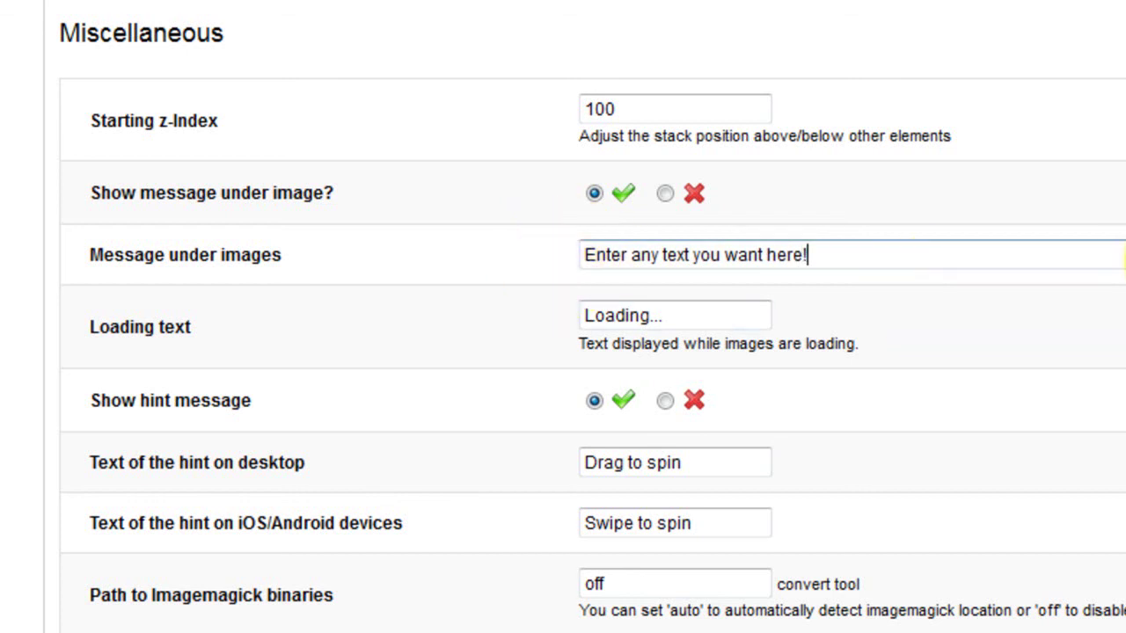
{"action": "scroll", "coordinate": [562, 317], "scroll_direction": "up", "scroll_amount": 15}
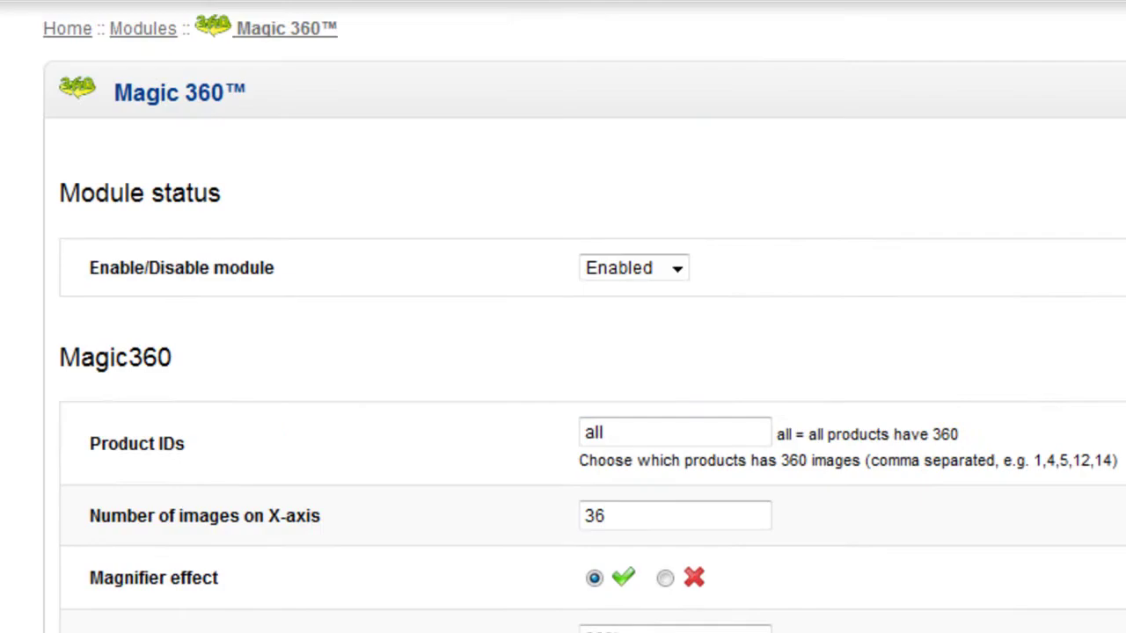
{"action": "left_click", "coordinate": [1030, 95]}
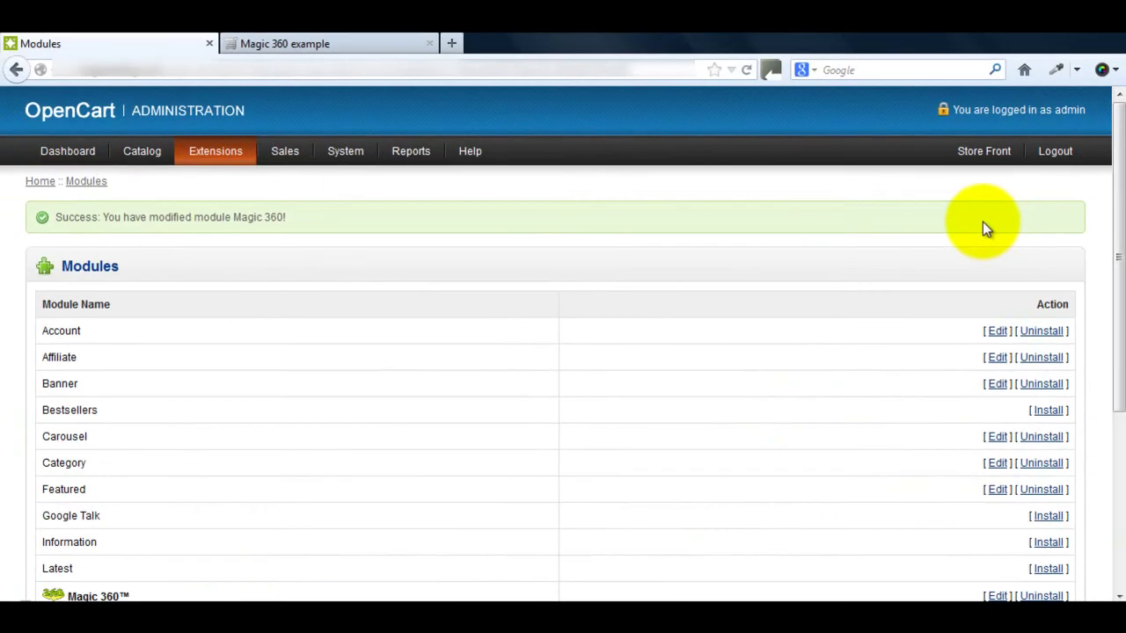
Reload the storefront Magic 360 example product page to check the changes
{"action": "left_click", "coordinate": [379, 43]}
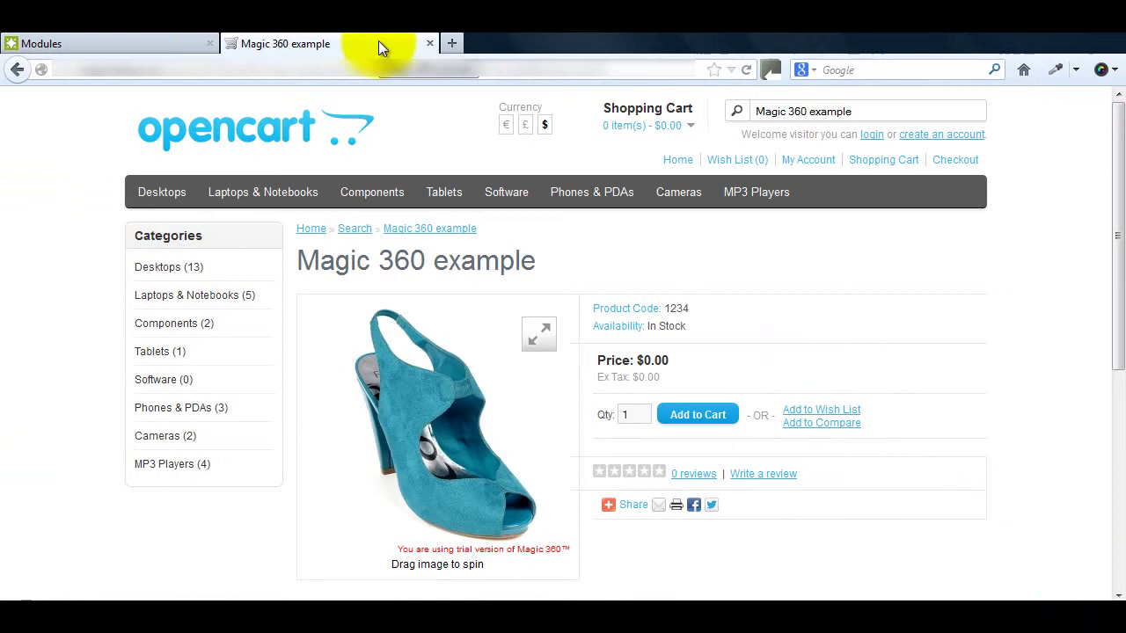
{"action": "left_click", "coordinate": [746, 69]}
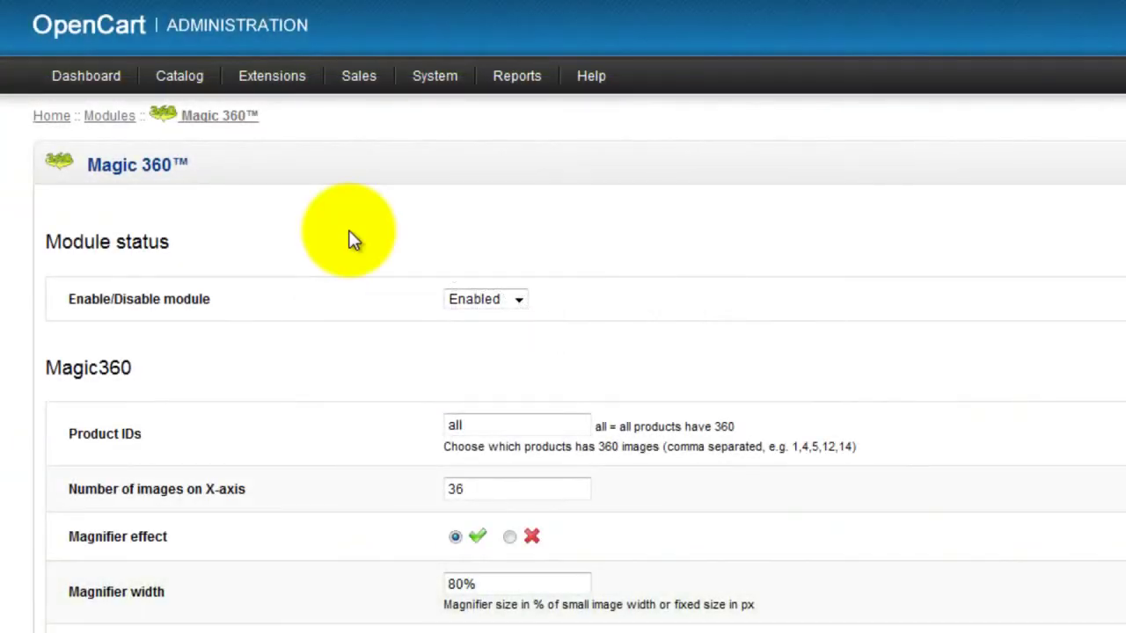
{"action": "scroll", "coordinate": [350, 246], "scroll_direction": "down", "scroll_amount": 20}
{"action": "scroll", "coordinate": [347, 255], "scroll_direction": "down", "scroll_amount": 15}
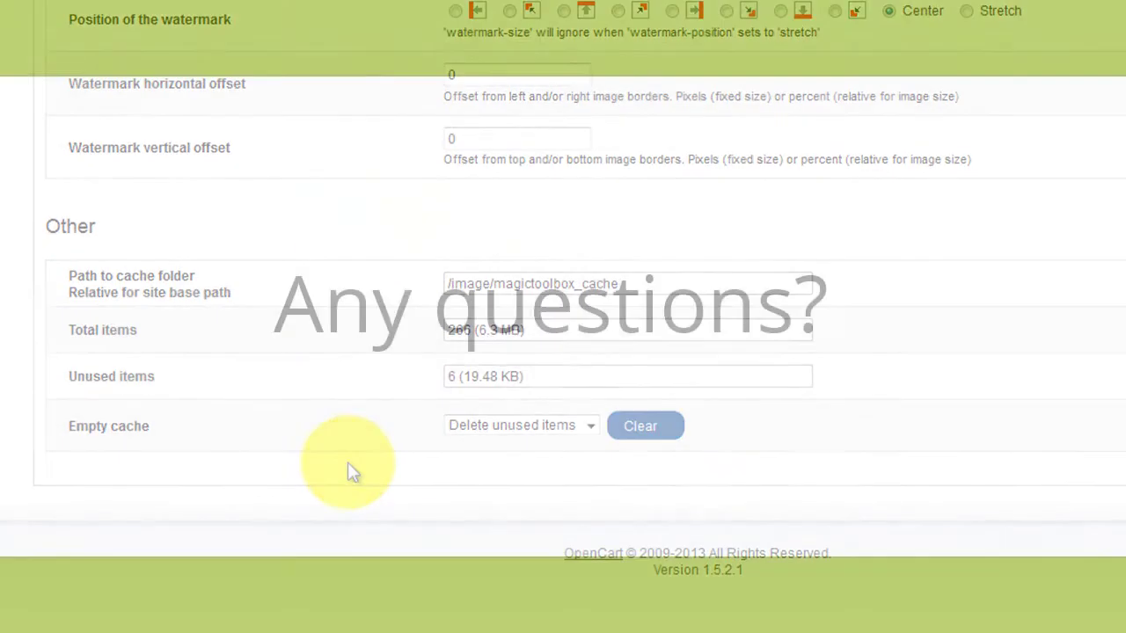